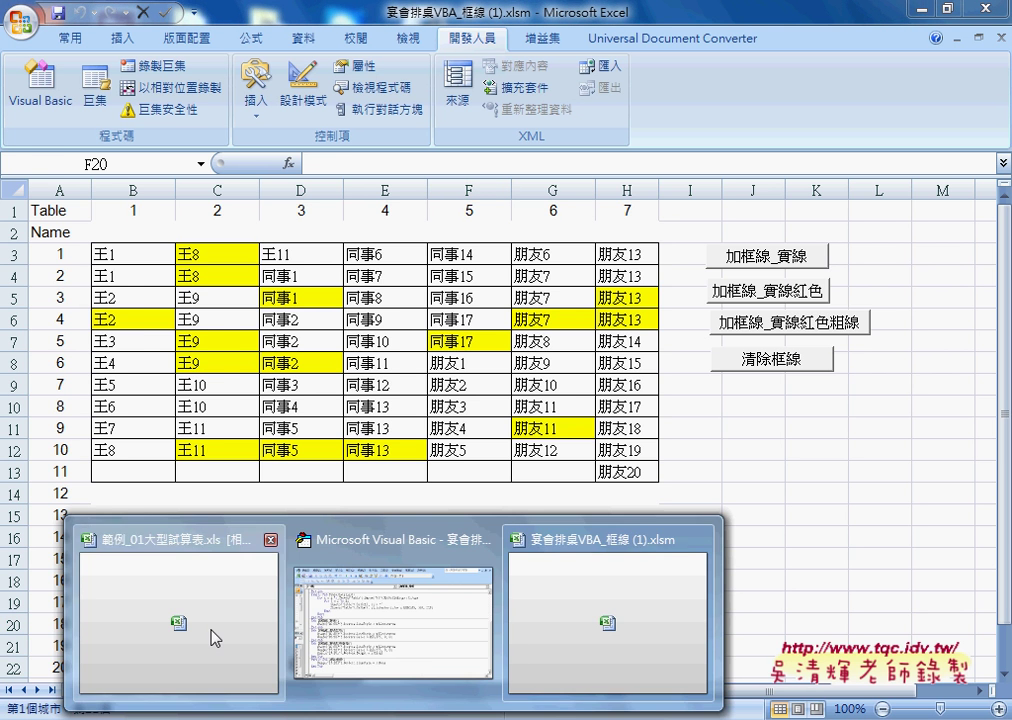
# - Select J3:J18 in the deposit-interest workbook, then clear all borders from the seating table
pyautogui.click(210, 636)
pyautogui.scroll(-2, 547, 522)
pyautogui.scroll(2, 547, 522)
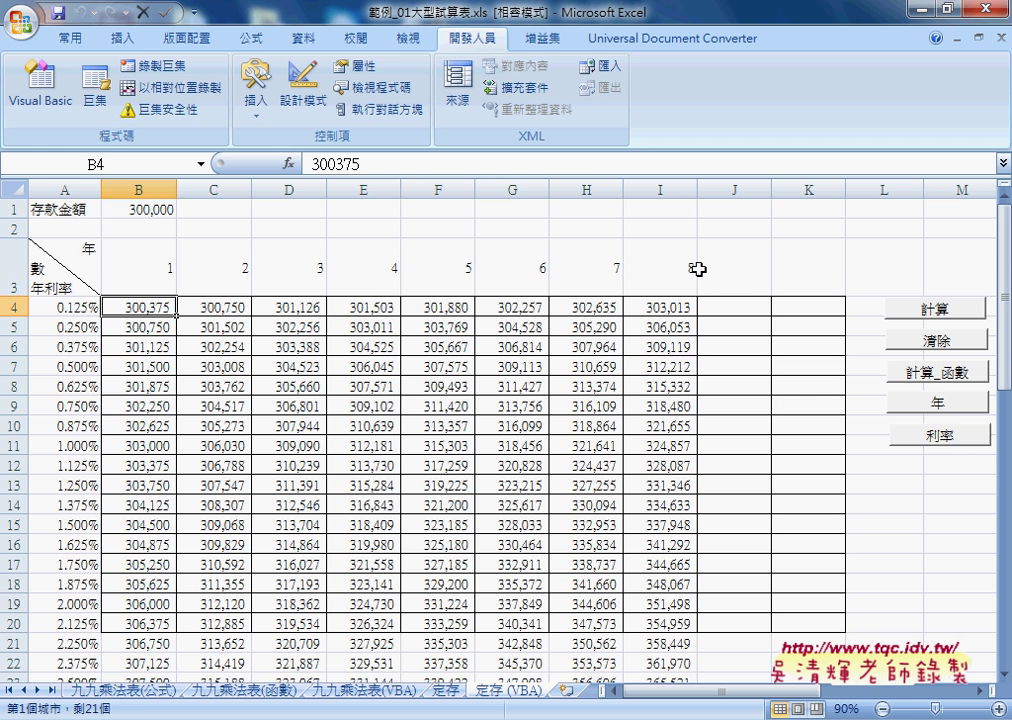
pyautogui.moveTo(734, 282)
pyautogui.mouseDown()
pyautogui.moveTo(753, 577)
pyautogui.moveTo(813, 640)
pyautogui.mouseUp()
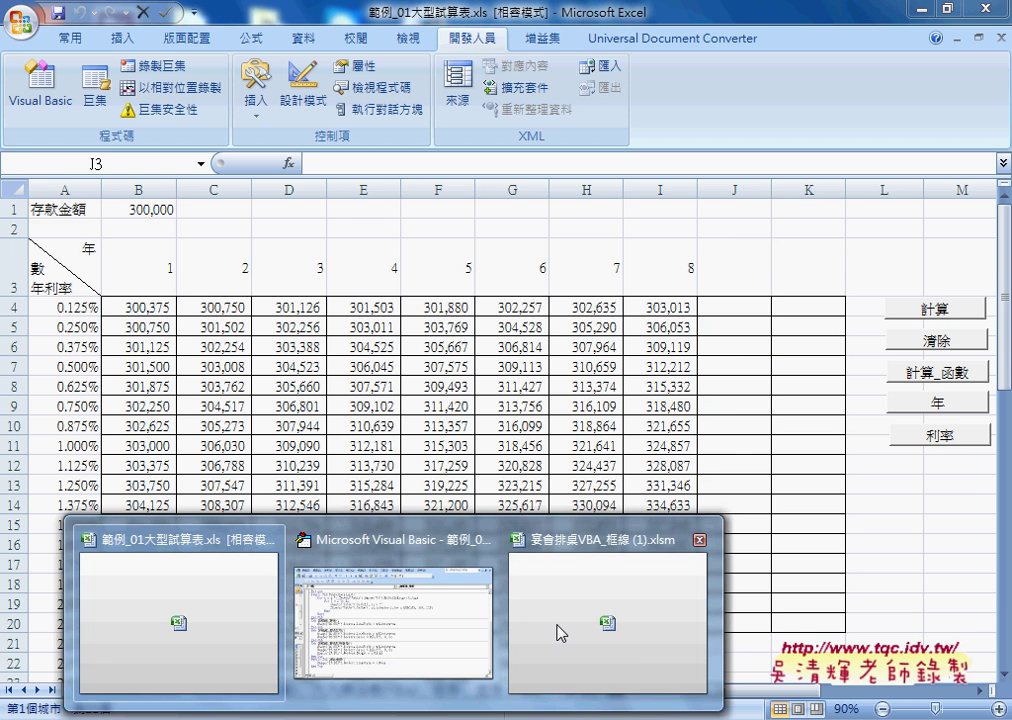
pyautogui.click(557, 632)
pyautogui.click(763, 360)
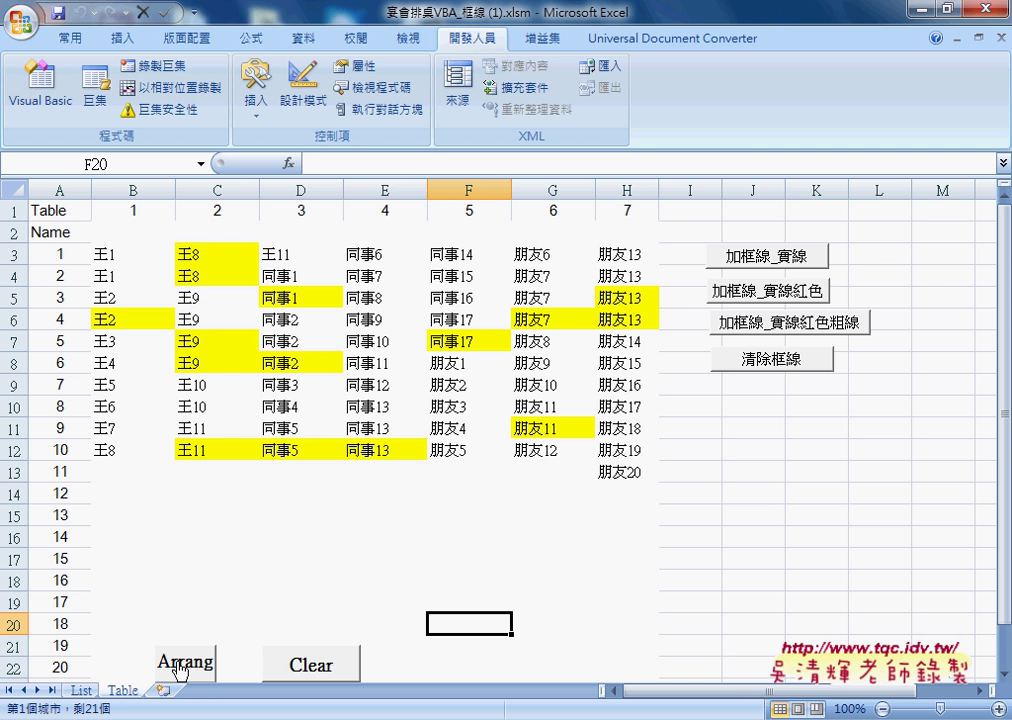
# - Show the List sheet and check the last guest, number 71, in cell A72
pyautogui.click(81, 690)
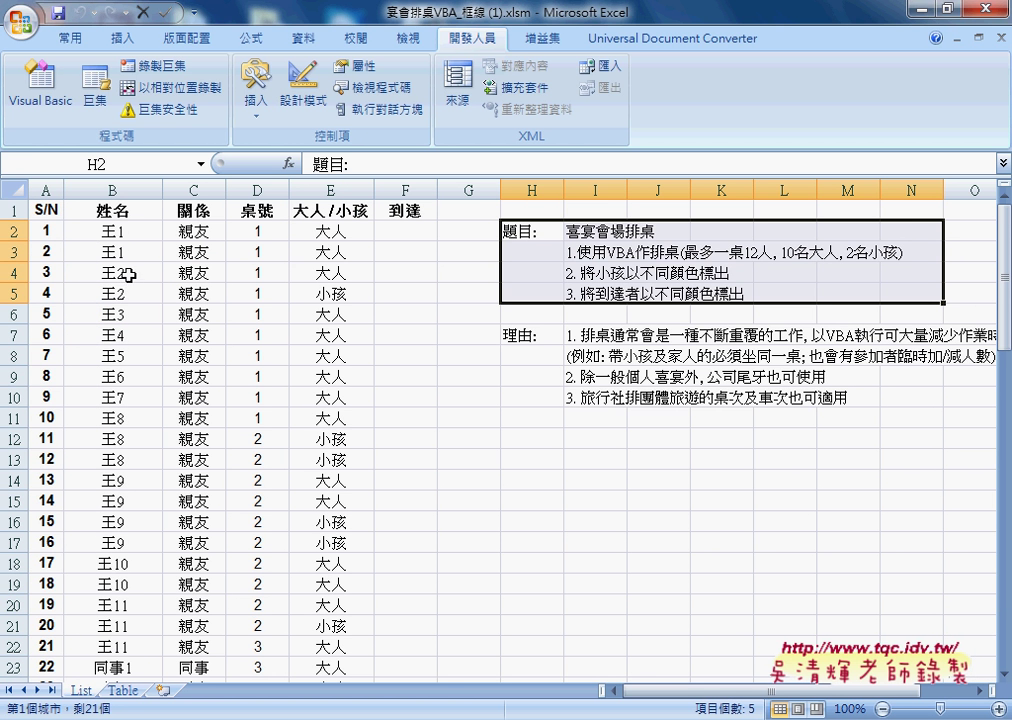
pyautogui.scroll(-2, 129, 278)
pyautogui.scroll(-1, 124, 290)
pyautogui.scroll(-1, 126, 300)
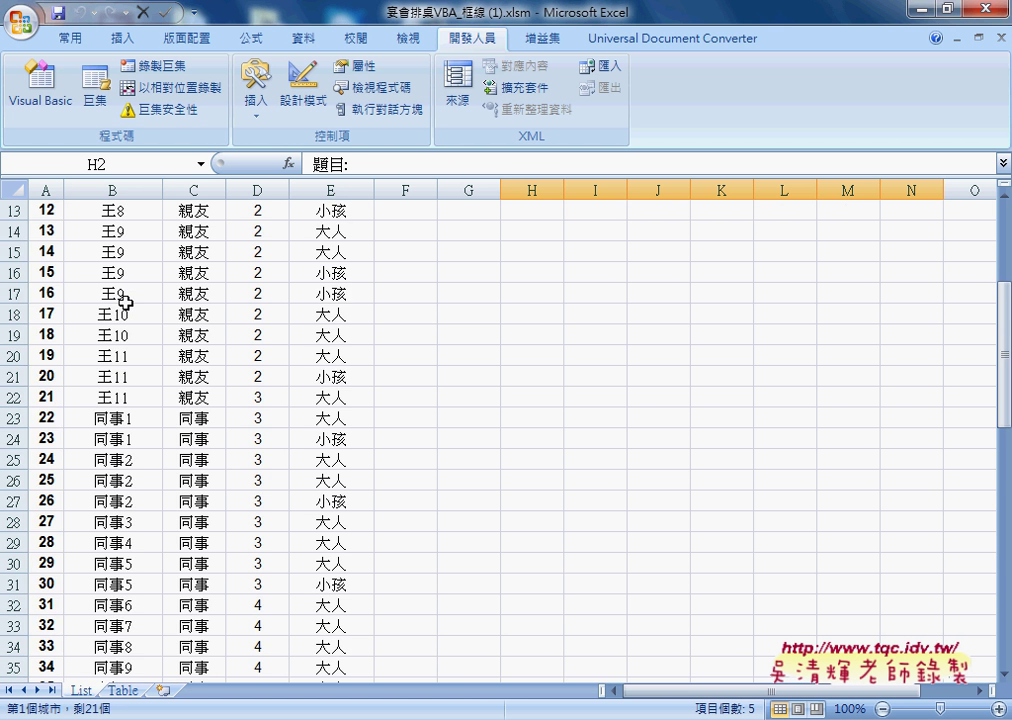
pyautogui.scroll(-3, 126, 302)
pyautogui.scroll(-2, 126, 302)
pyautogui.scroll(-4, 126, 302)
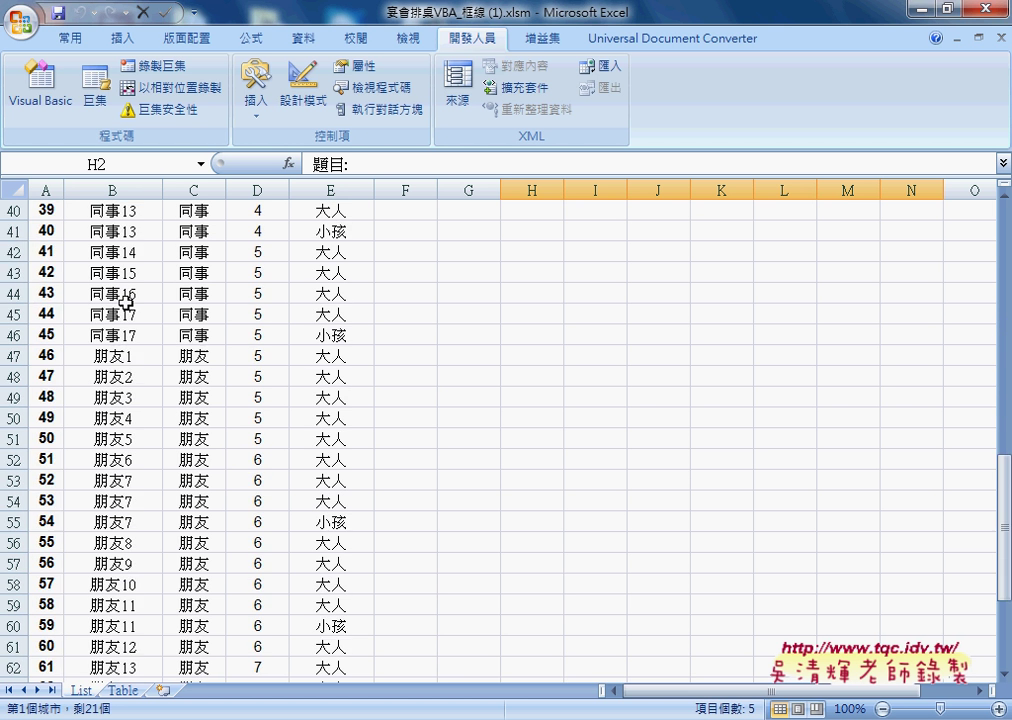
pyautogui.scroll(-3, 126, 302)
pyautogui.scroll(-2, 126, 302)
pyautogui.click(55, 564)
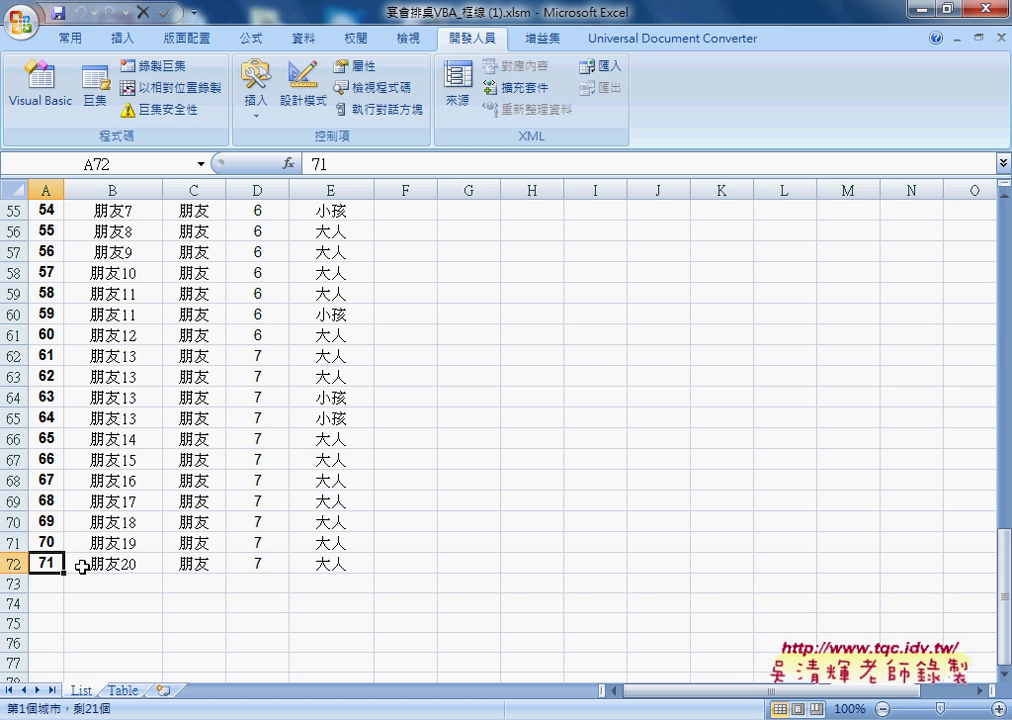
pyautogui.scroll(8, 102, 563)
pyautogui.scroll(7, 102, 563)
pyautogui.scroll(3, 75, 500)
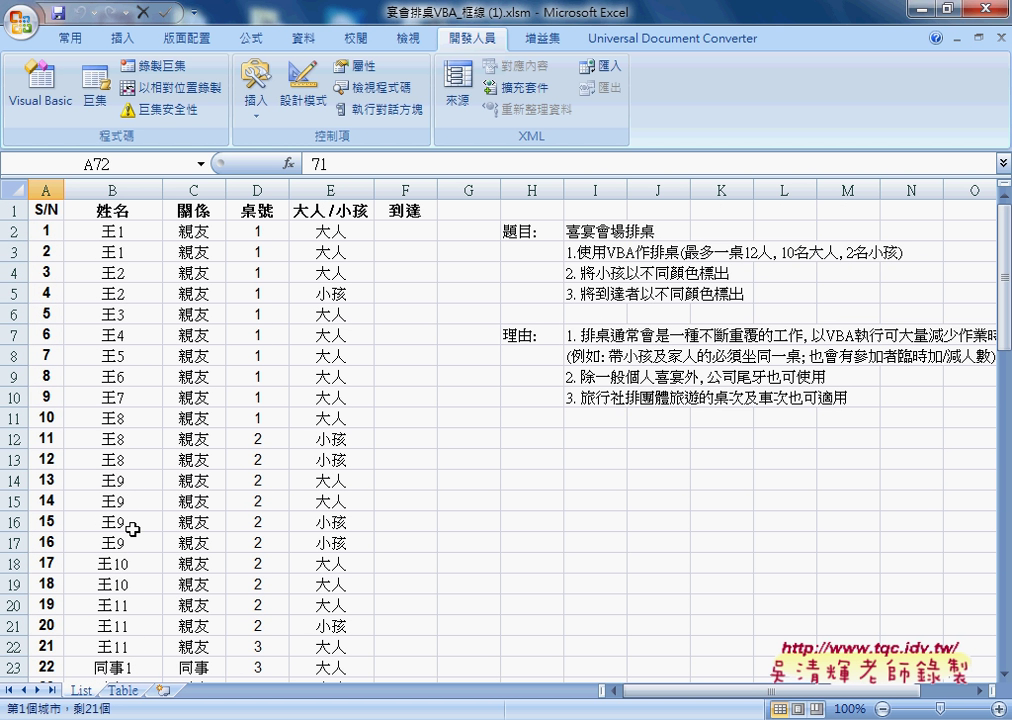
# - On the Table sheet, clear the seating grid and rerun Arrang to refill tables 1–7
pyautogui.click(122, 690)
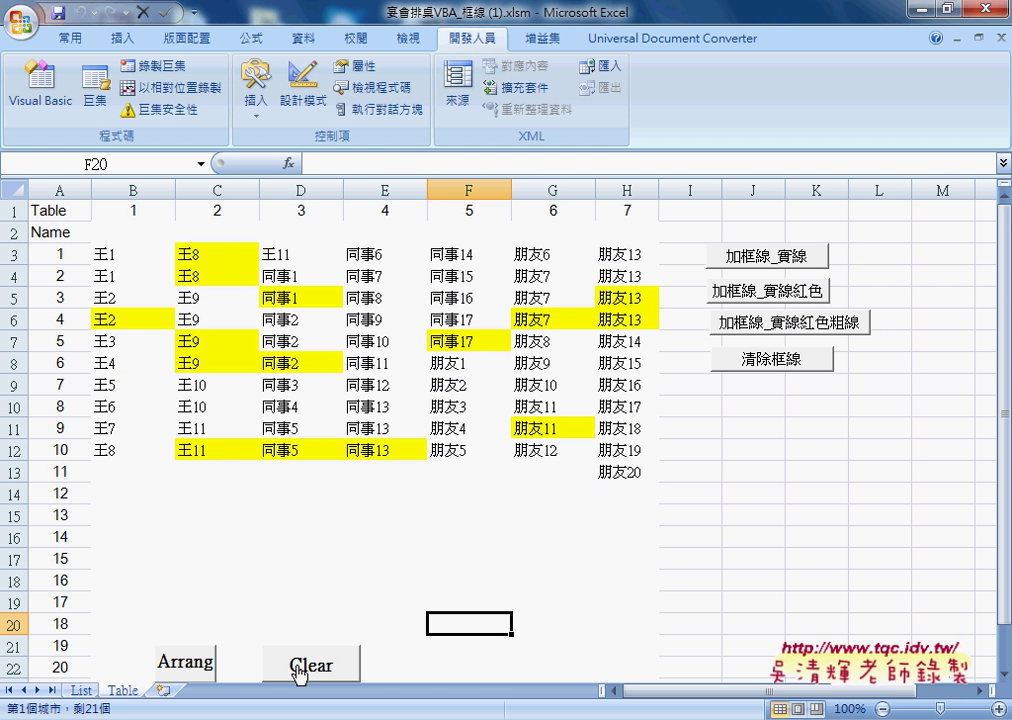
pyautogui.click(306, 670)
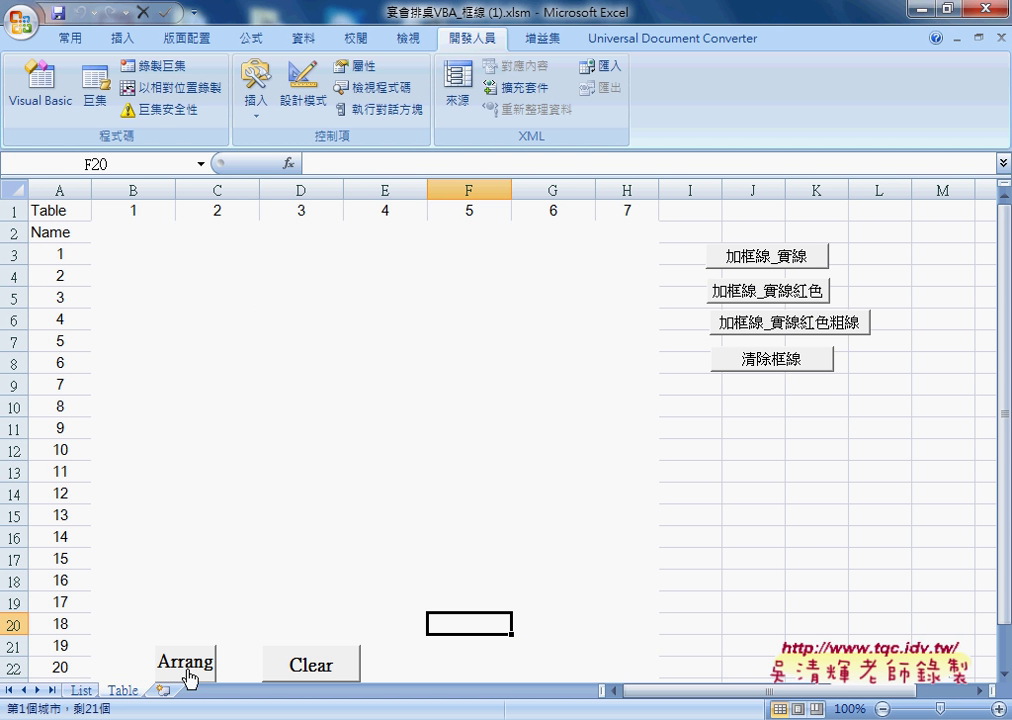
pyautogui.click(189, 676)
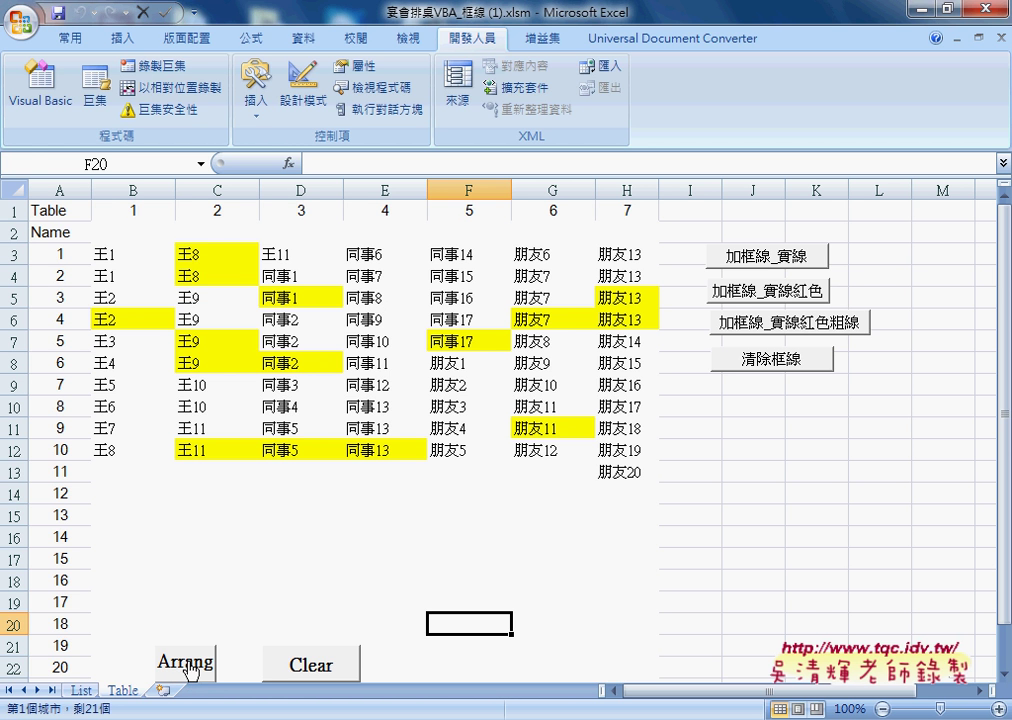
pyautogui.rightClick(190, 670)
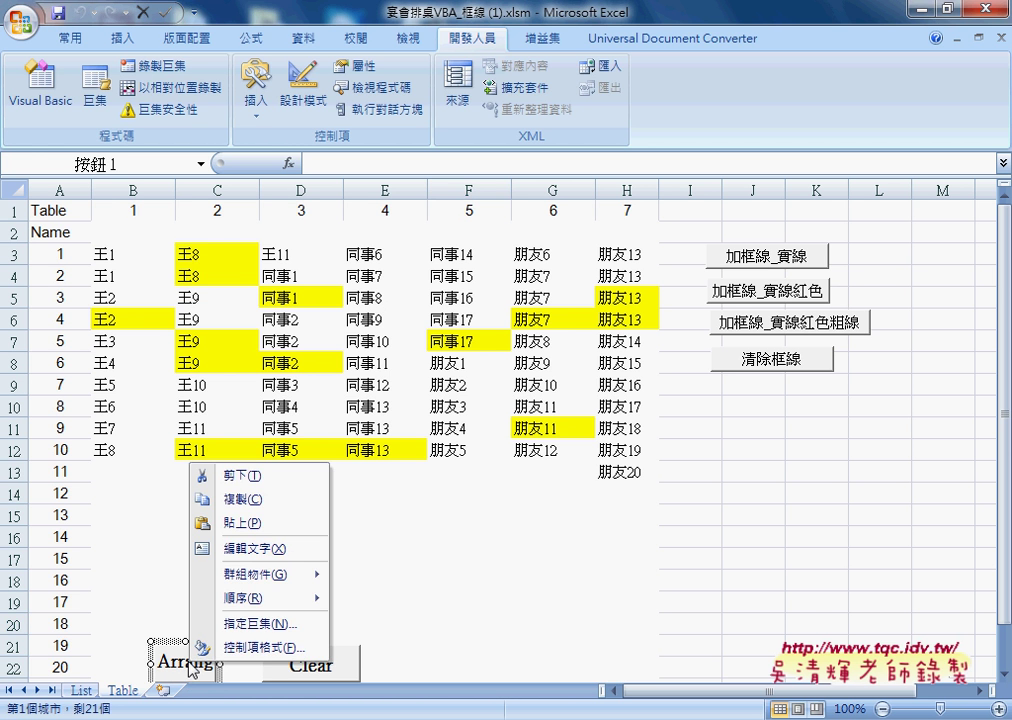
# - Apply thin black, then red, then thick red borders to the seating table, then clear them
pyautogui.press('Escape')
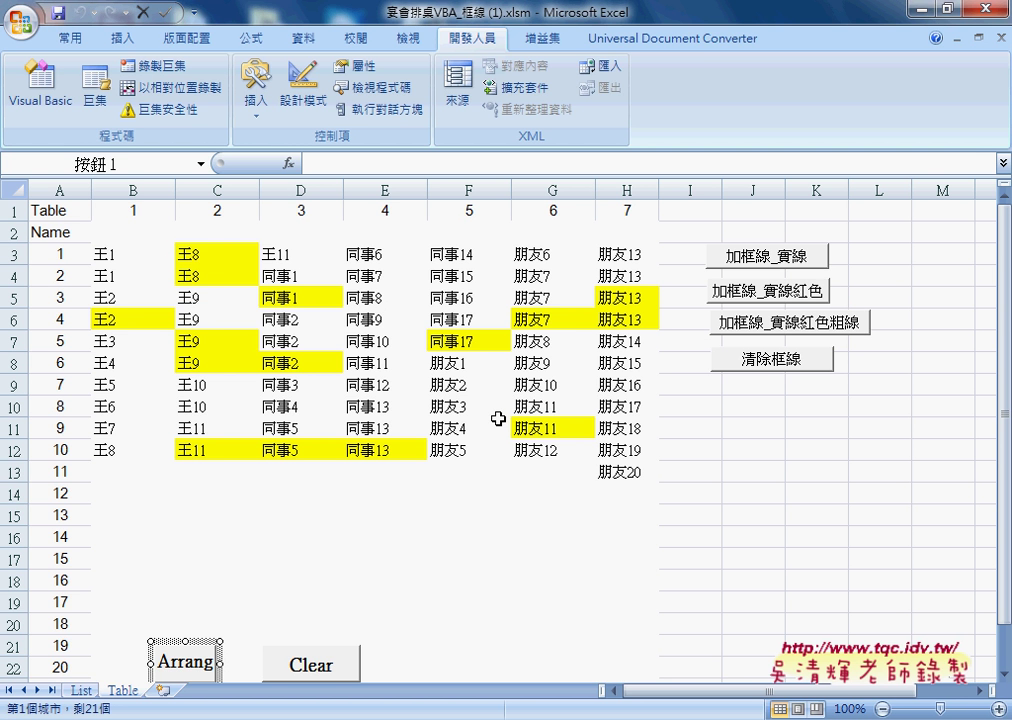
pyautogui.click(764, 262)
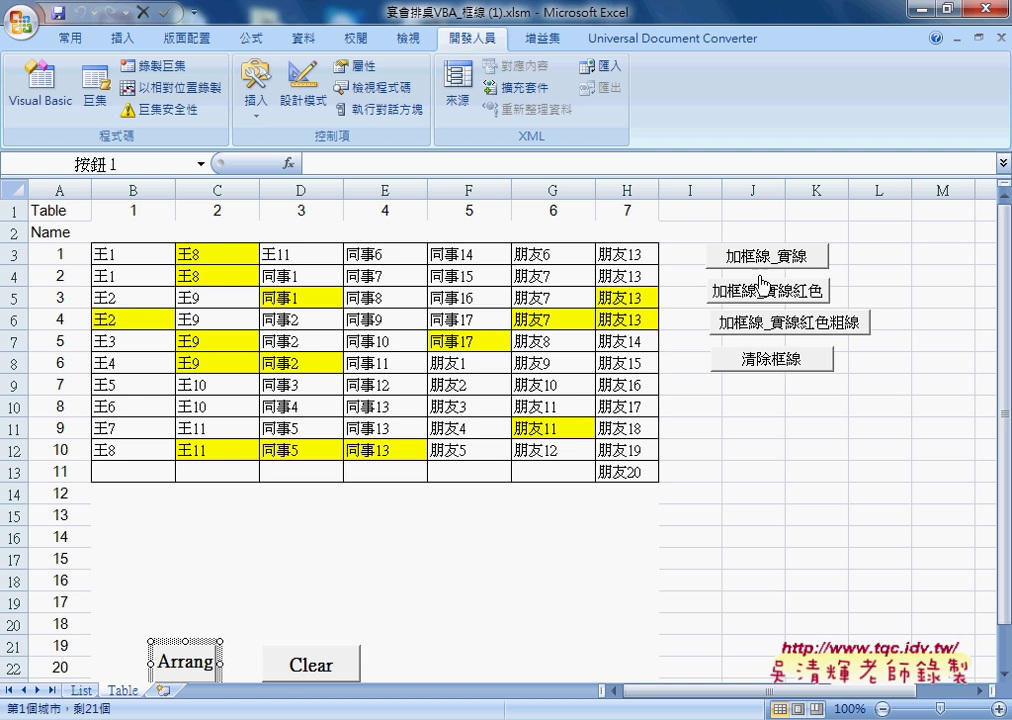
pyautogui.click(776, 300)
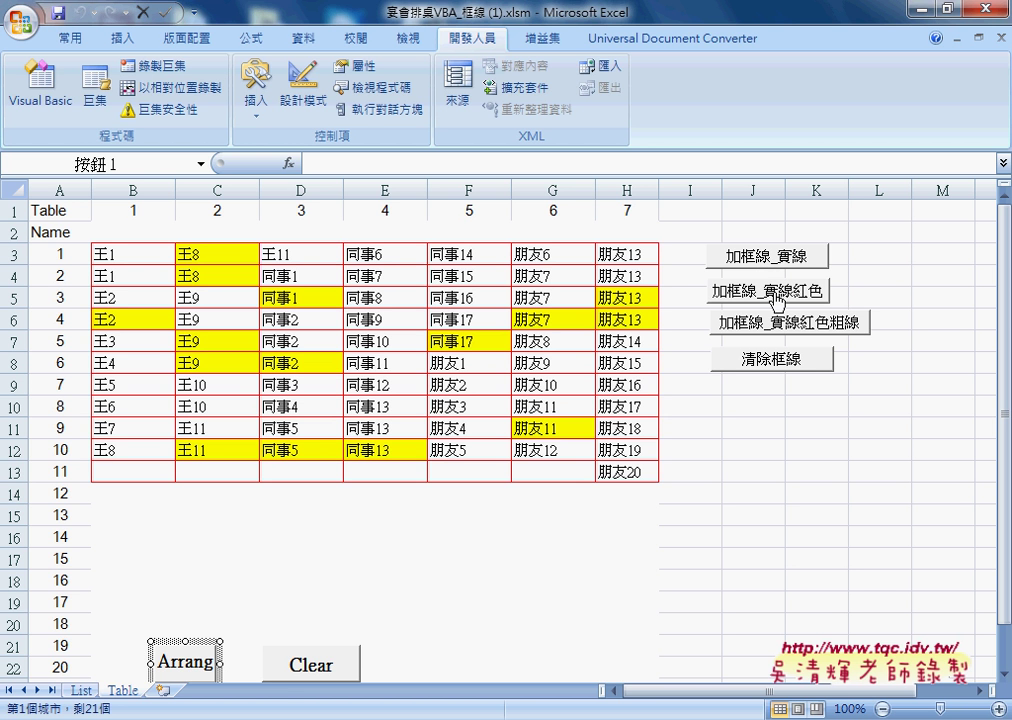
pyautogui.click(781, 335)
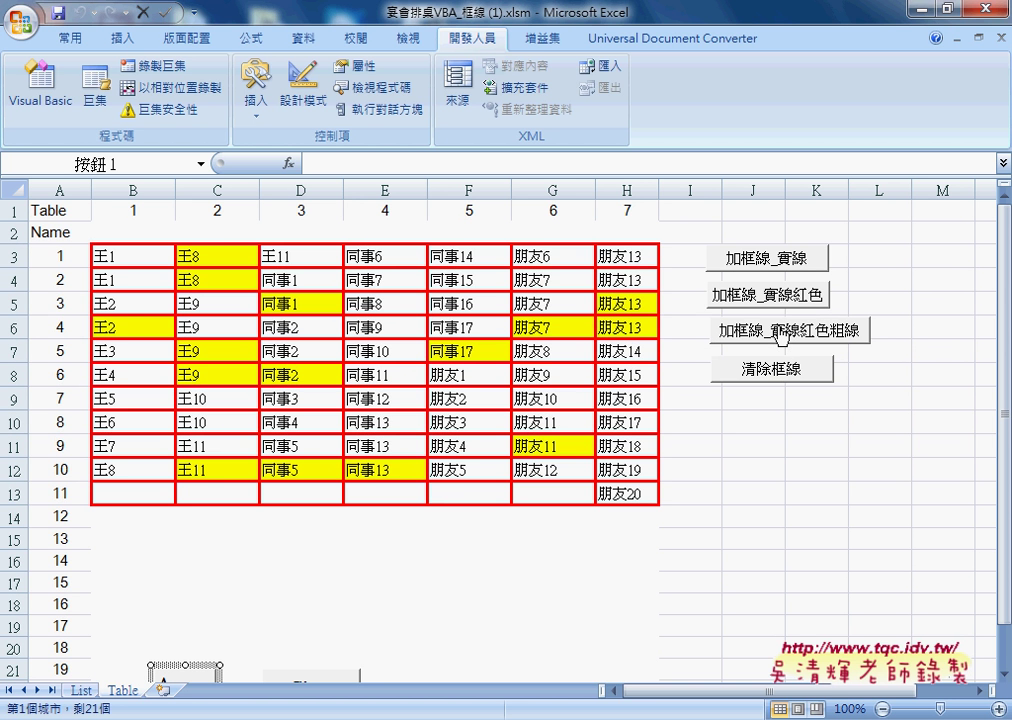
pyautogui.click(785, 378)
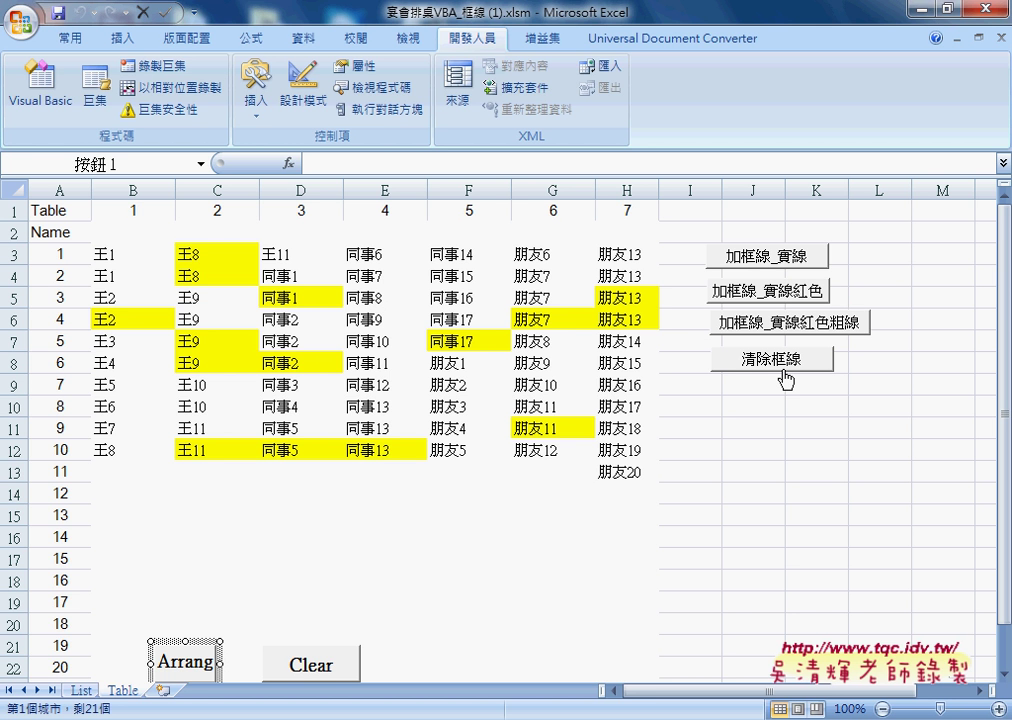
pyautogui.moveTo(455, 716)
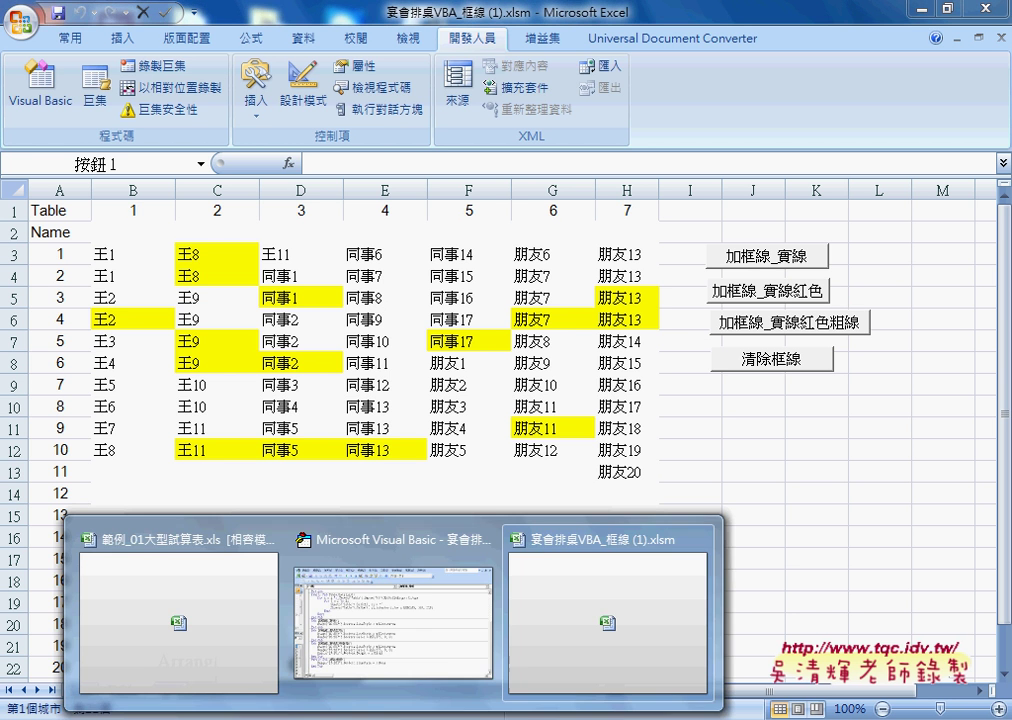
# - In the deposit-interest workbook, select balances B4:I27 to view their count and sum
pyautogui.click(210, 603)
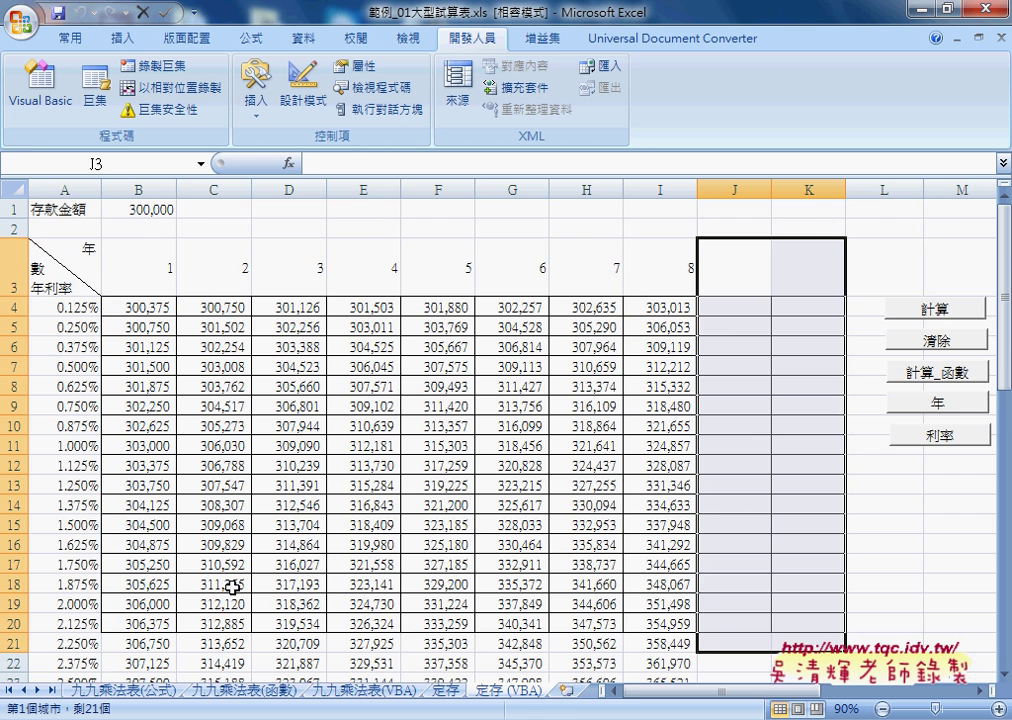
pyautogui.scroll(-1, 273, 424)
pyautogui.scroll(1, 273, 424)
pyautogui.moveTo(142, 306)
pyautogui.mouseDown()
pyautogui.moveTo(660, 645)
pyautogui.moveTo(643, 648)
pyautogui.mouseUp()
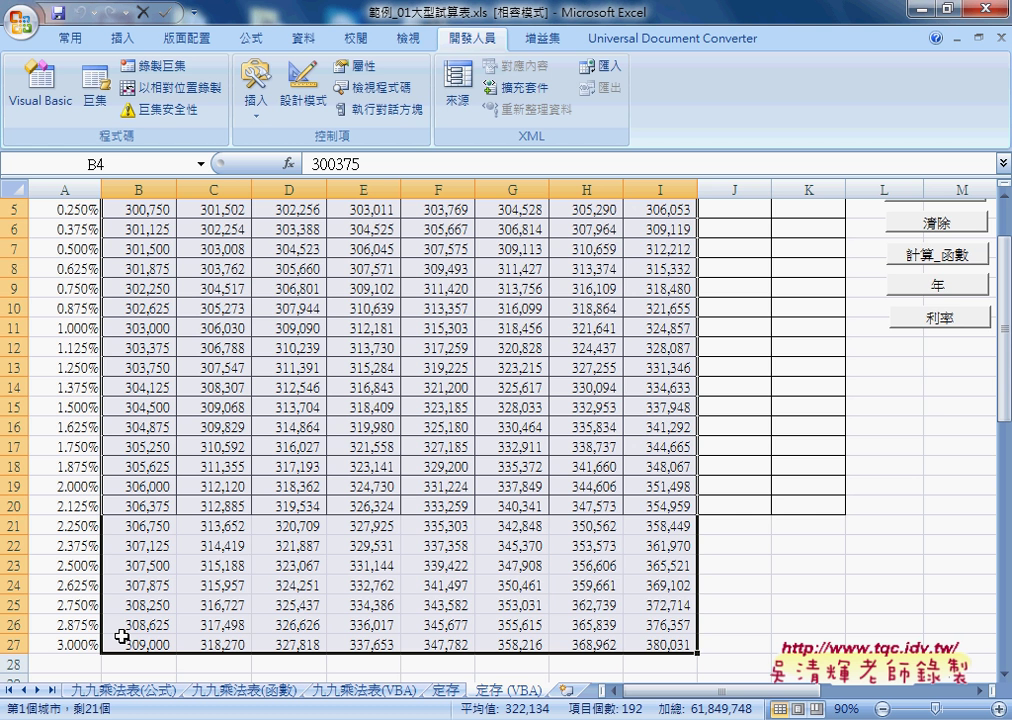
pyautogui.scroll(2, 121, 636)
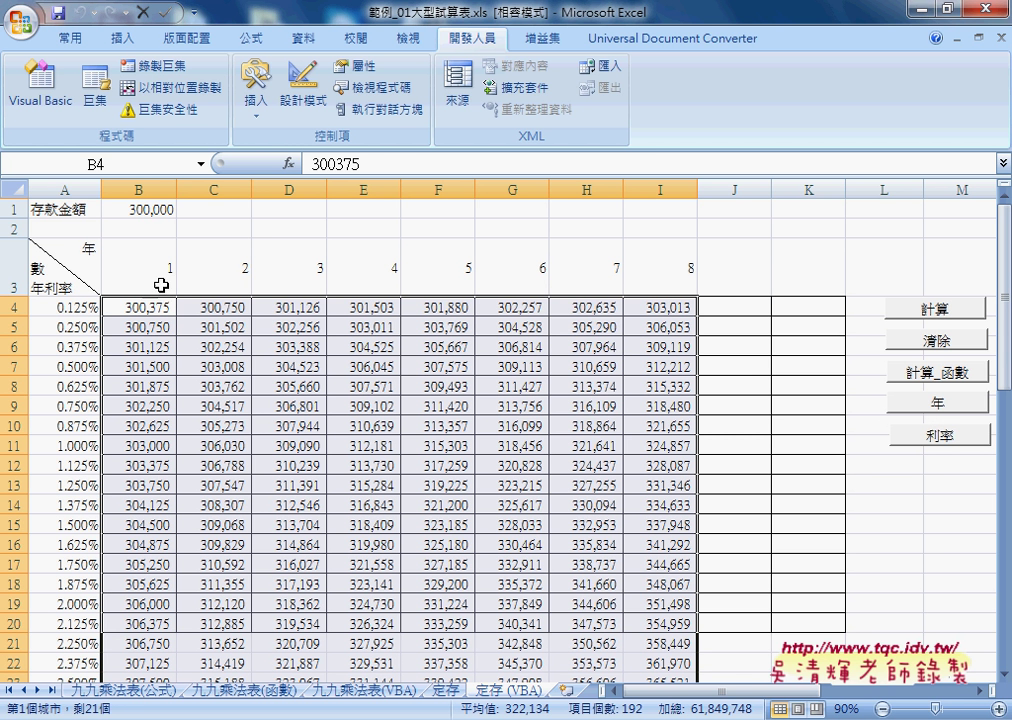
# - Run the 年 macro and enter 5, emptying the balances and showing years 1–5
pyautogui.click(930, 404)
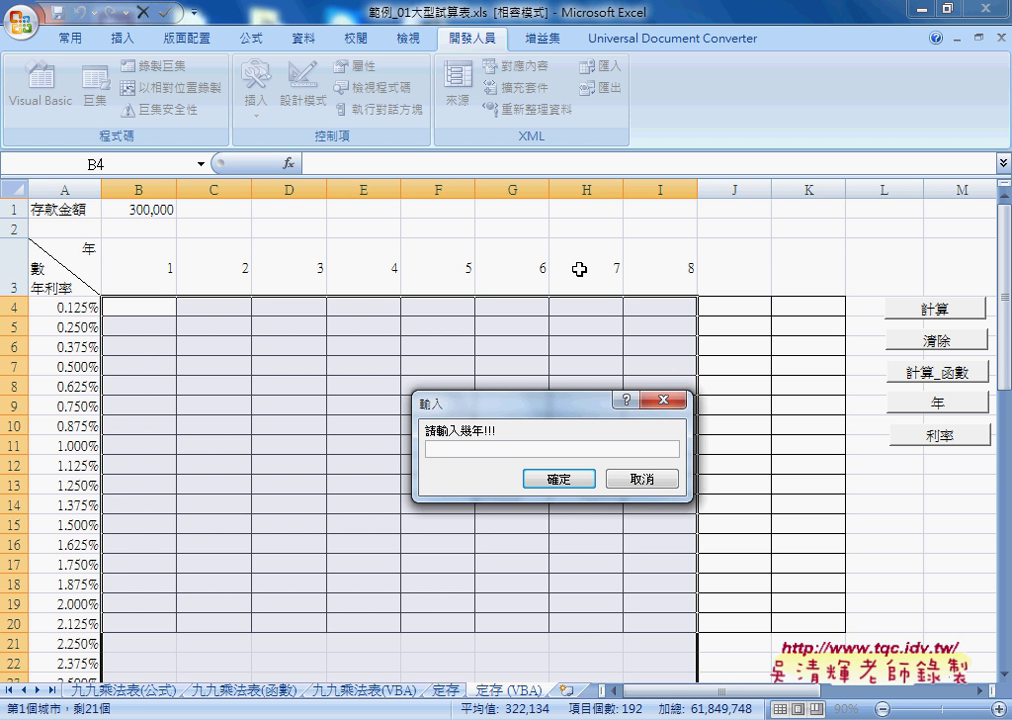
pyautogui.write('5')
pyautogui.click(572, 482)
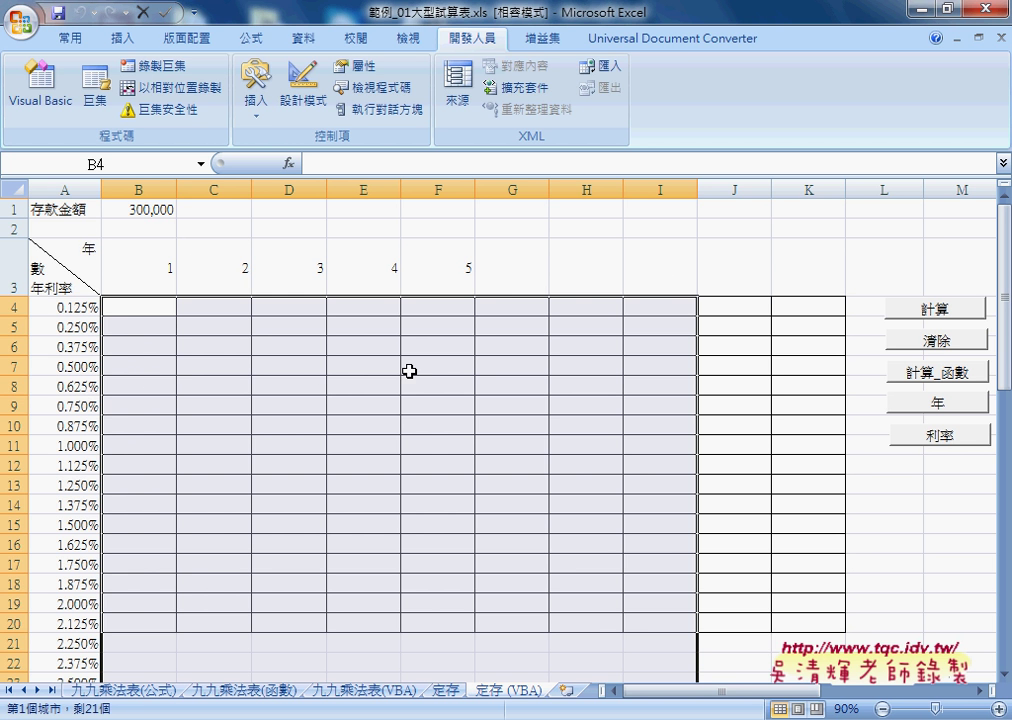
# - Open the 年 button's assigned macro in the Visual Basic Editor
pyautogui.rightClick(930, 400)
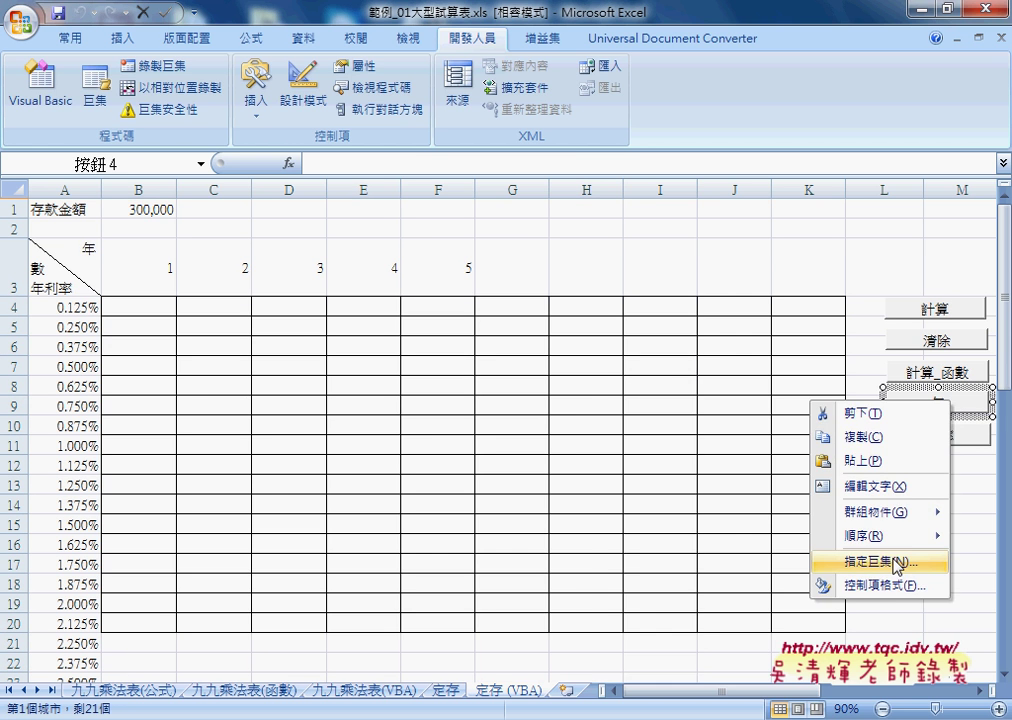
pyautogui.click(897, 563)
pyautogui.click(905, 440)
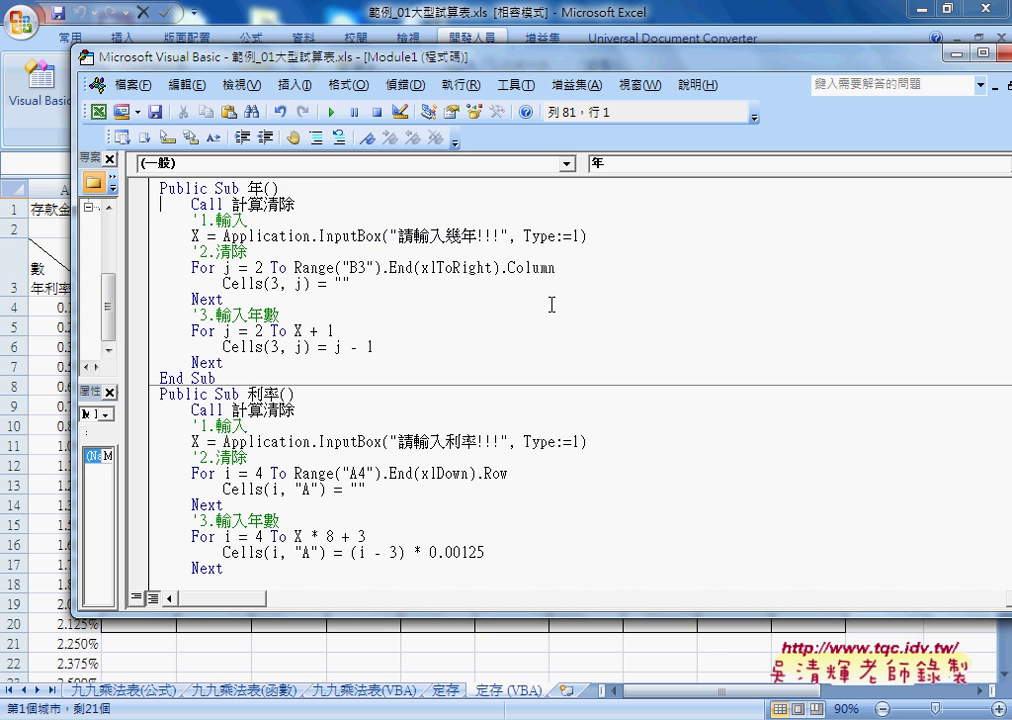
pyautogui.click(349, 84)
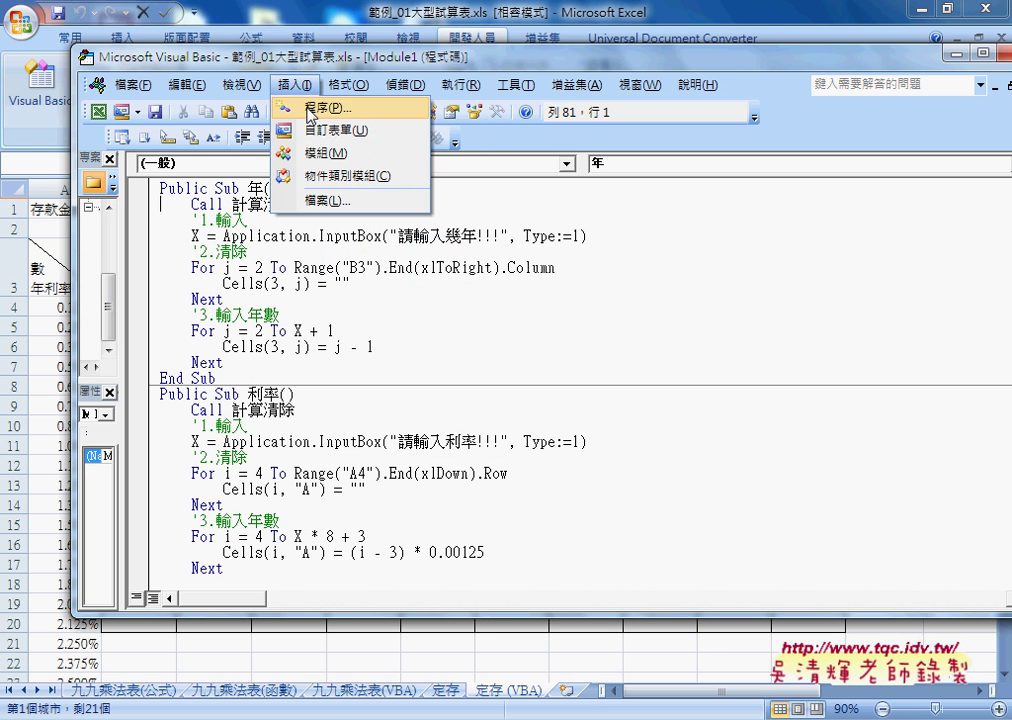
pyautogui.click(323, 283)
# - Highlight the macro name 年, the Call keyword and the called routine 計算清除
pyautogui.doubleClick(255, 188)
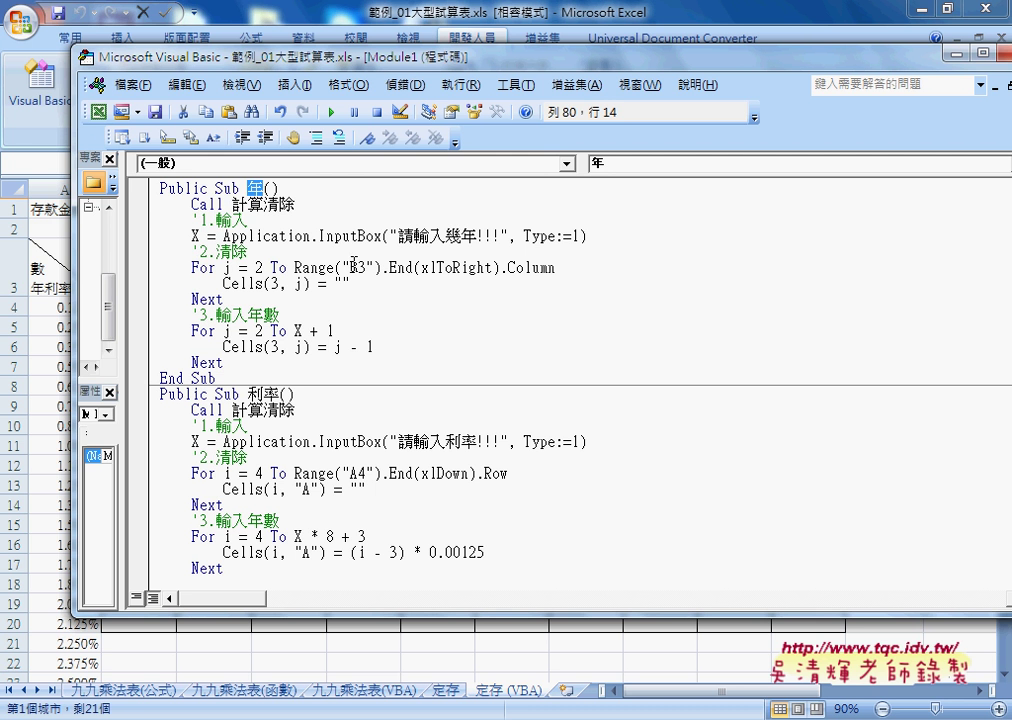
pyautogui.doubleClick(212, 204)
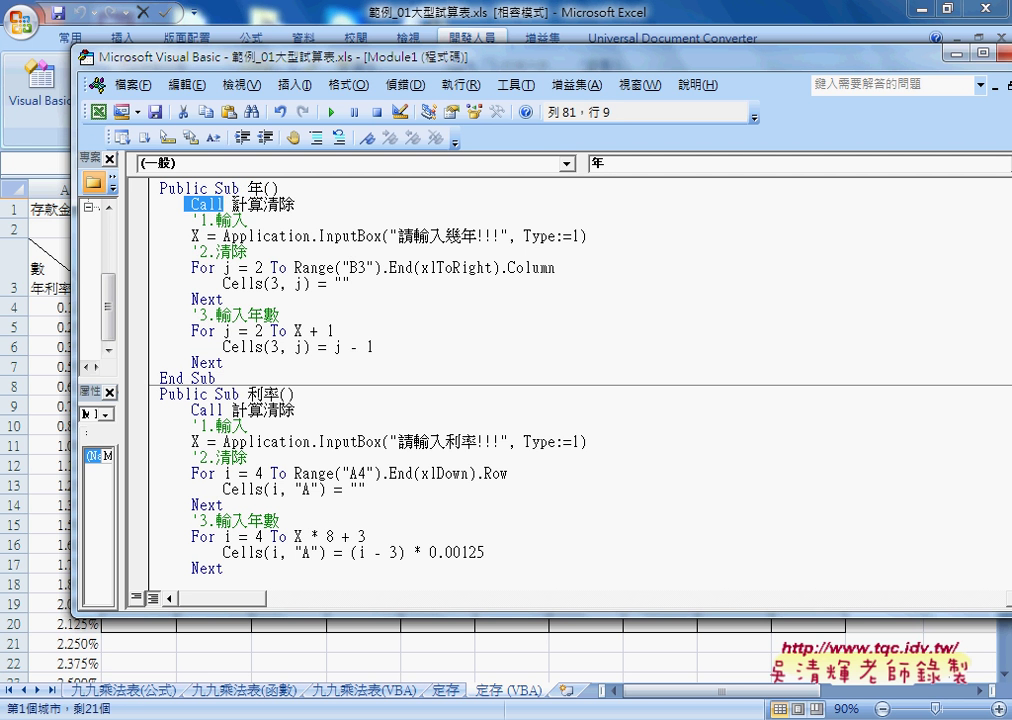
pyautogui.doubleClick(290, 204)
pyautogui.scroll(3, 361, 260)
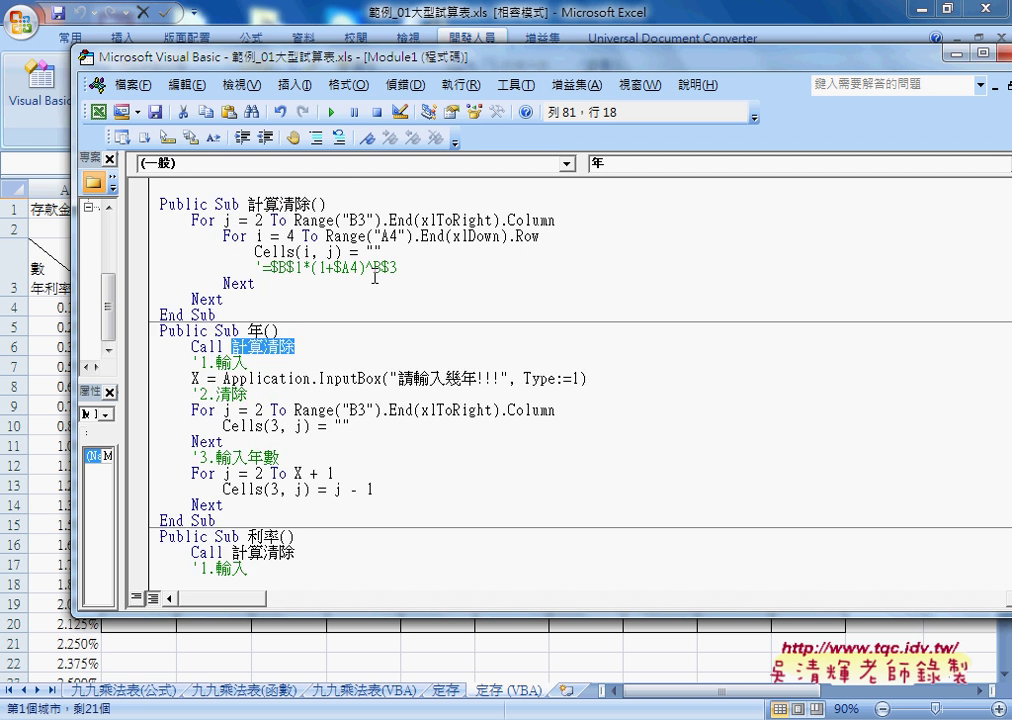
pyautogui.scroll(1, 361, 260)
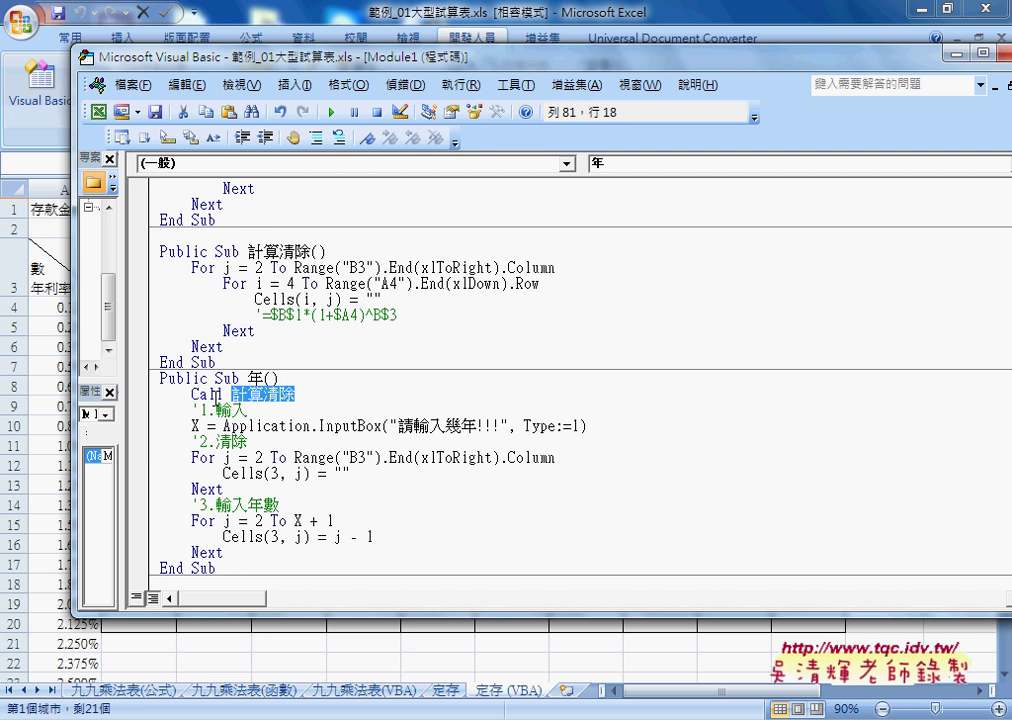
pyautogui.scroll(-1, 271, 270)
pyautogui.scroll(-1, 271, 270)
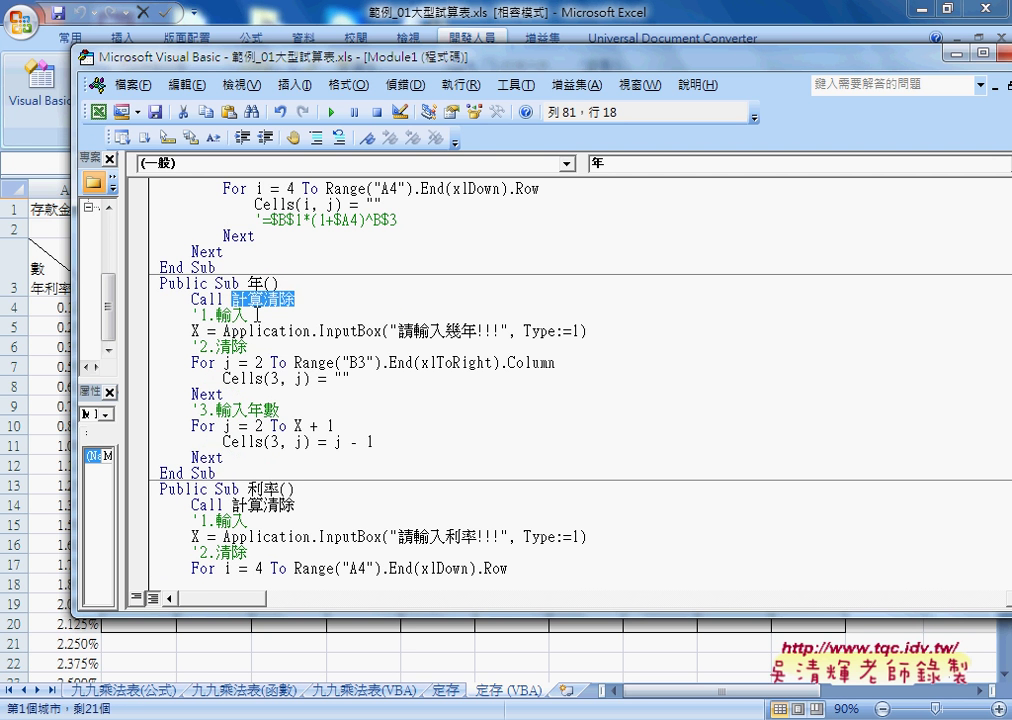
# - Highlight 輸入 in the comment, then InputBox, Application. and Type:=1 on the input line
pyautogui.click(222, 315)
pyautogui.moveTo(245, 314); pyautogui.dragTo(248, 314)
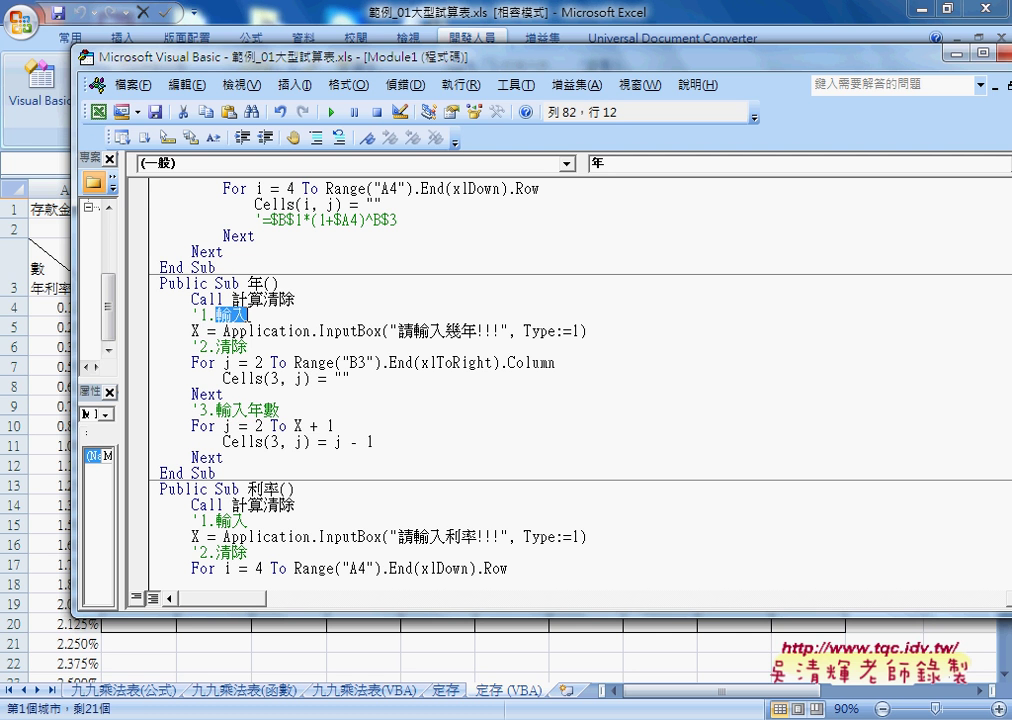
pyautogui.moveTo(319, 330); pyautogui.dragTo(382, 330)
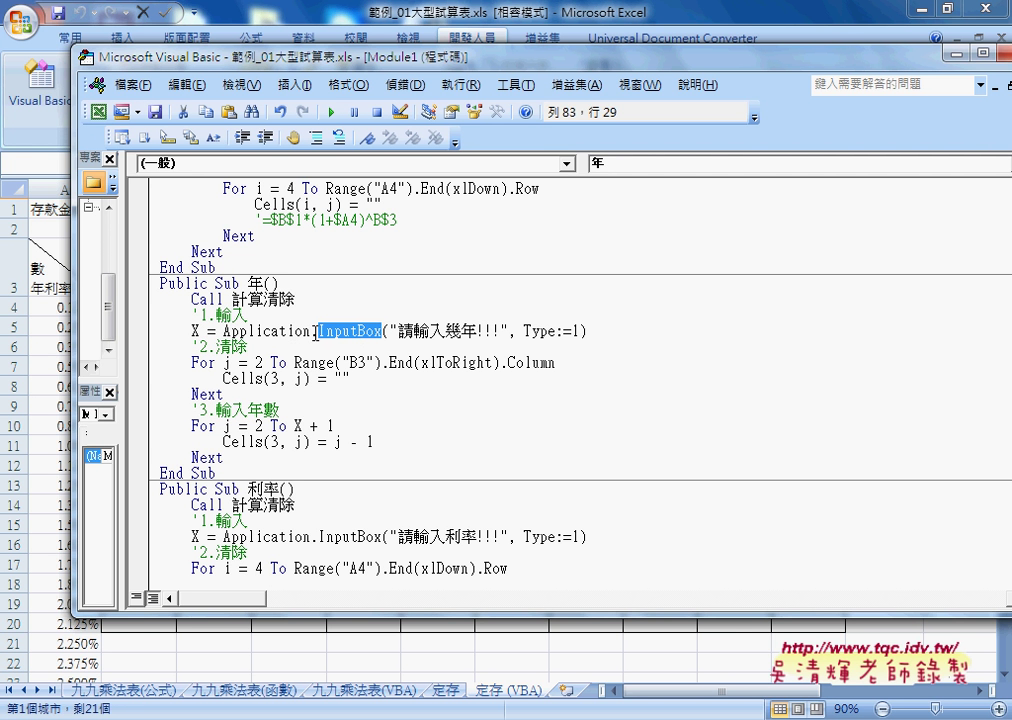
pyautogui.moveTo(223, 330); pyautogui.dragTo(318, 330)
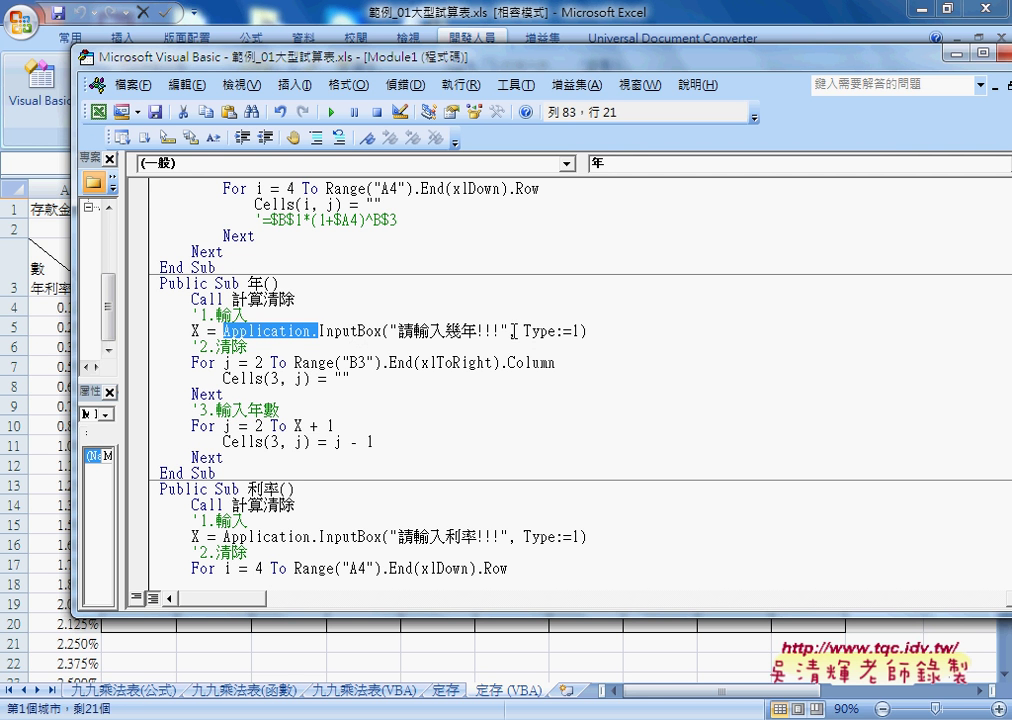
pyautogui.moveTo(509, 330); pyautogui.dragTo(578, 330)
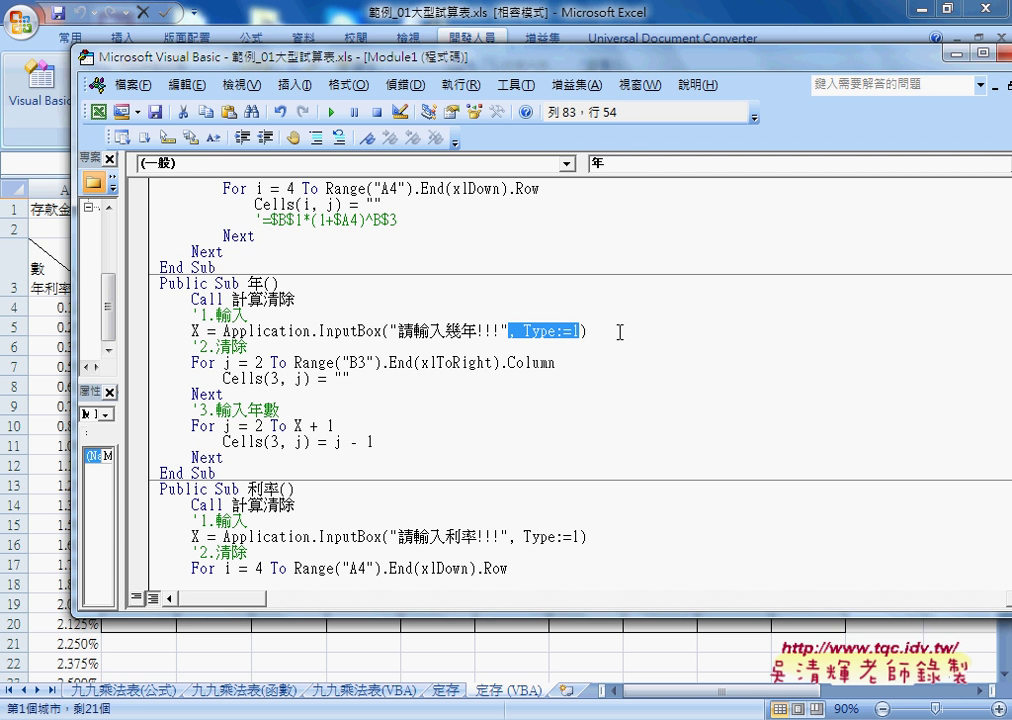
pyautogui.click(450, 12)
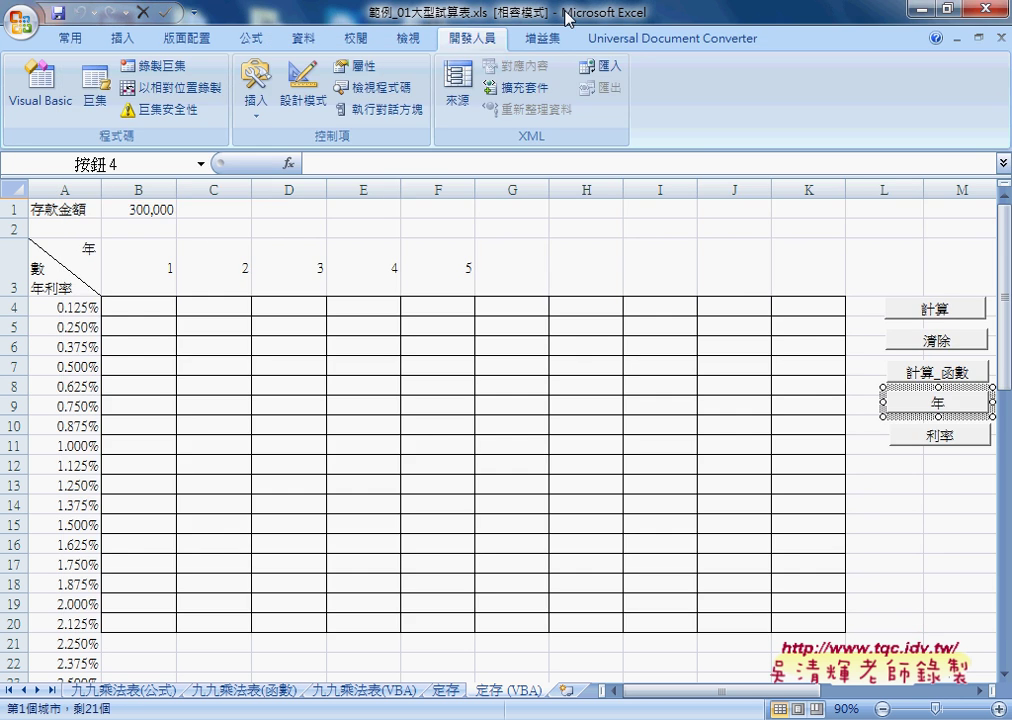
pyautogui.click(884, 504)
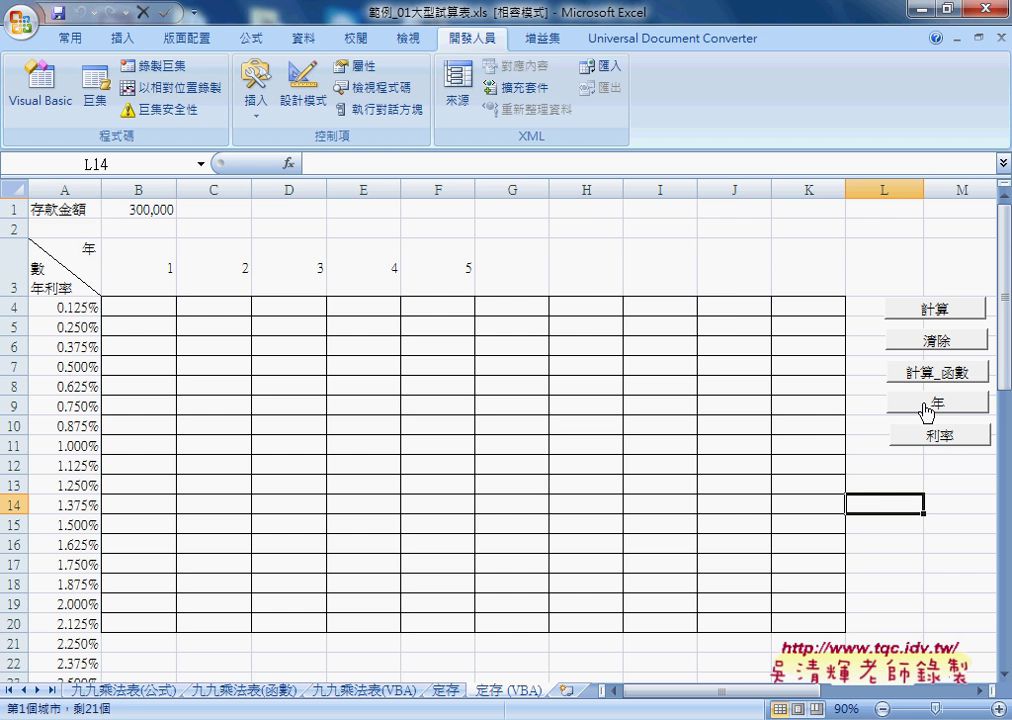
# - Run the 年 macro, move its prompt aside, and try entering 10 and 12
pyautogui.click(927, 408)
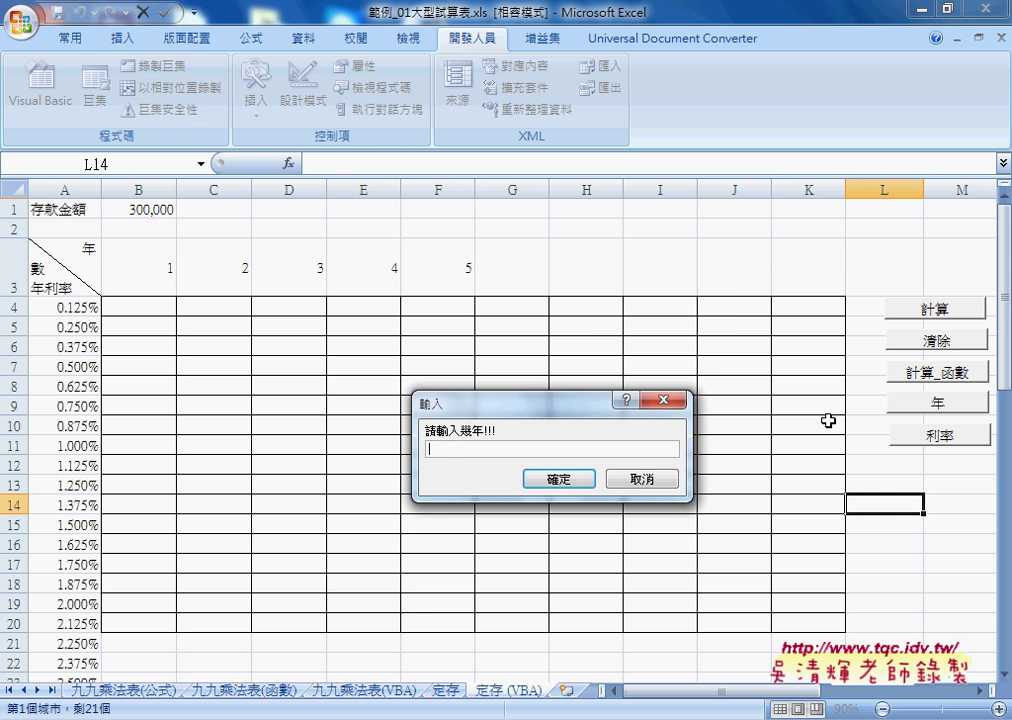
pyautogui.moveTo(485, 407); pyautogui.dragTo(516, 289)
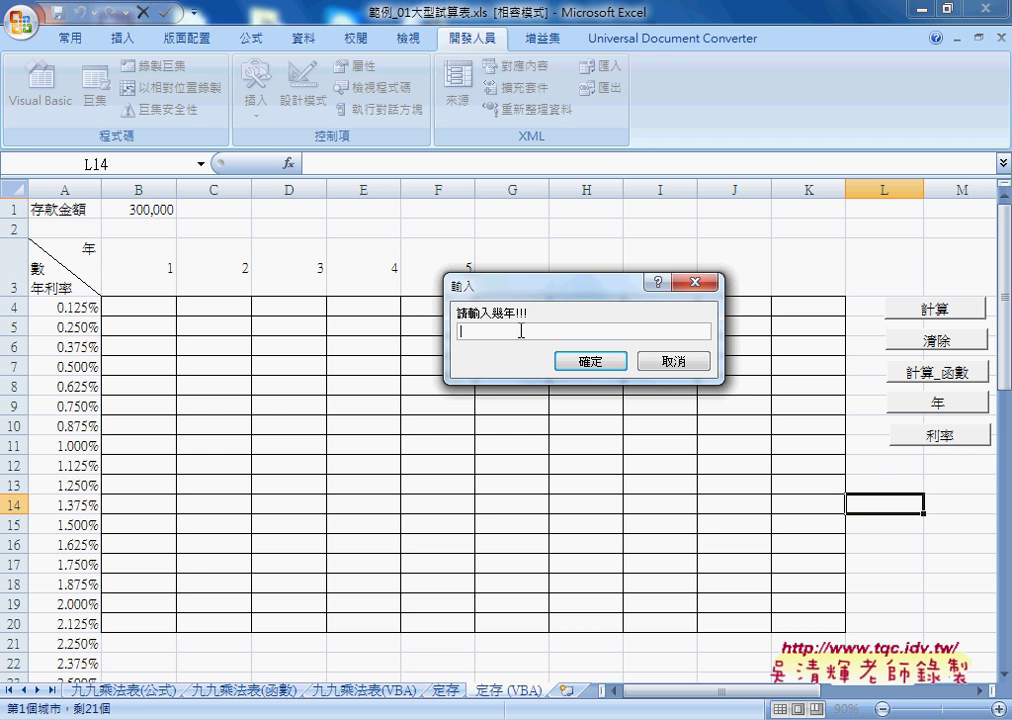
pyautogui.write('1')
pyautogui.write('0')
pyautogui.press('BackSpace')
pyautogui.press('BackSpace')
pyautogui.write('1')
pyautogui.write('2')
pyautogui.press('BackSpace')
pyautogui.press('BackSpace')
# - Submit 十 as the year count, dismiss the invalid-number warning, then confirm 10 years
pyautogui.write('g6')
pyautogui.press('Down')
pyautogui.press('Down')
pyautogui.press('Down')
pyautogui.press('2')
pyautogui.moveTo(472, 331); pyautogui.dragTo(460, 331)
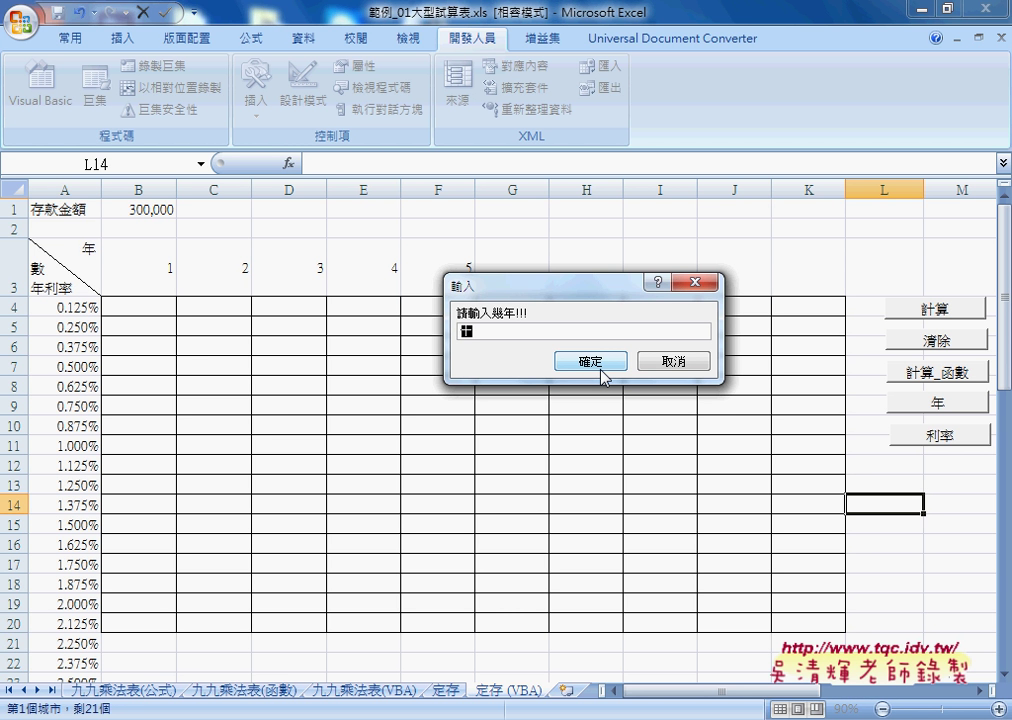
pyautogui.click(601, 373)
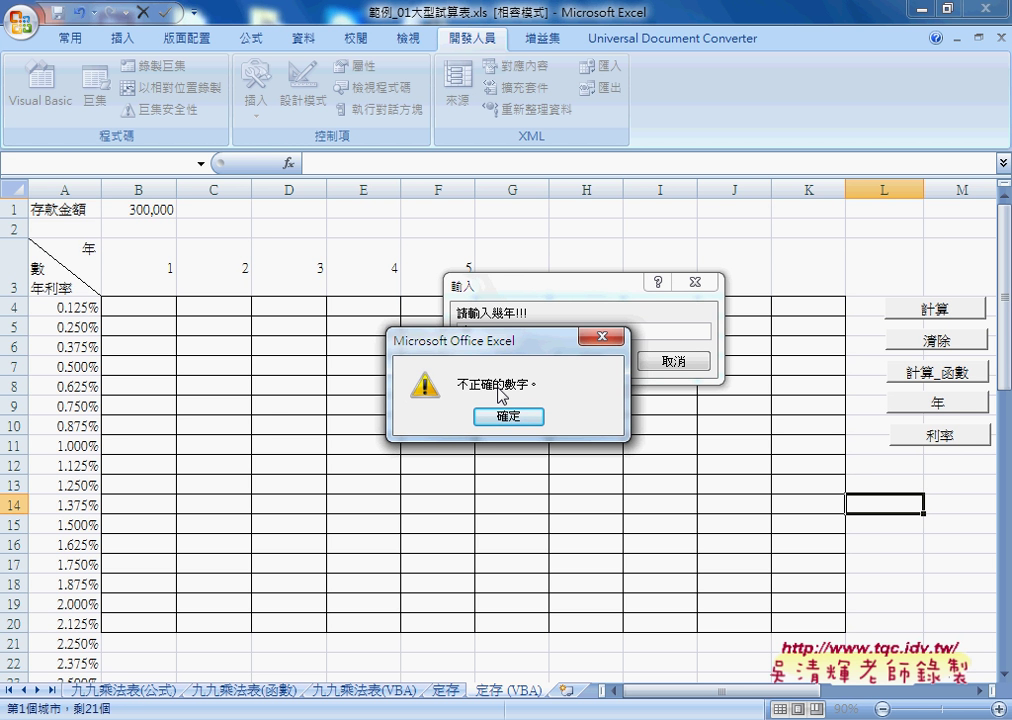
pyautogui.click(508, 414)
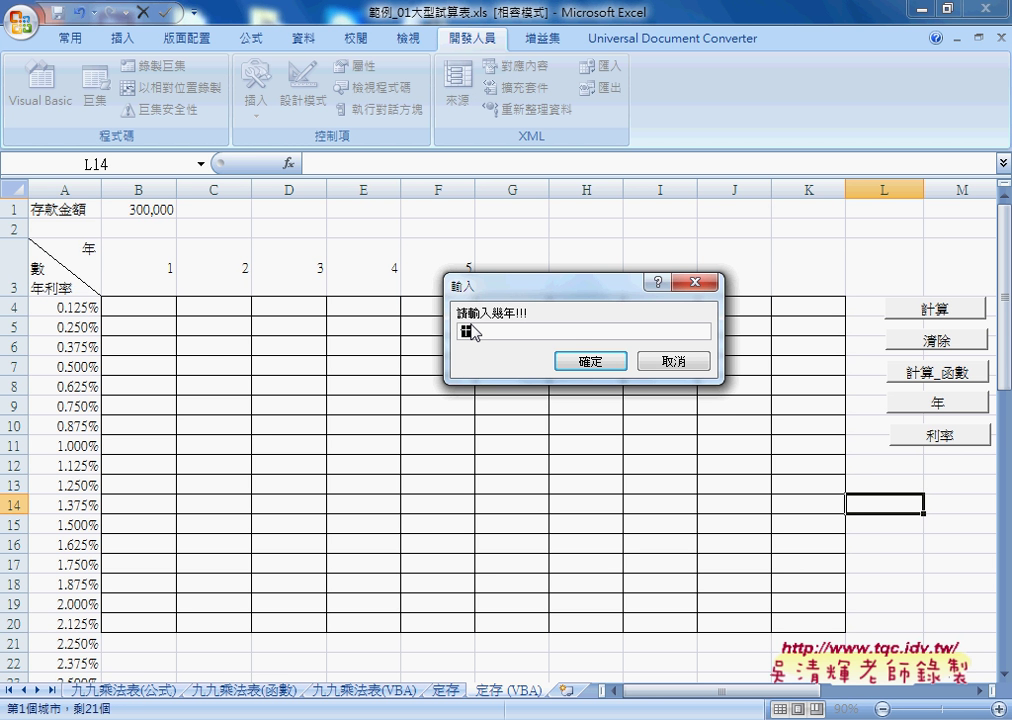
pyautogui.write('10')
pyautogui.click(610, 368)
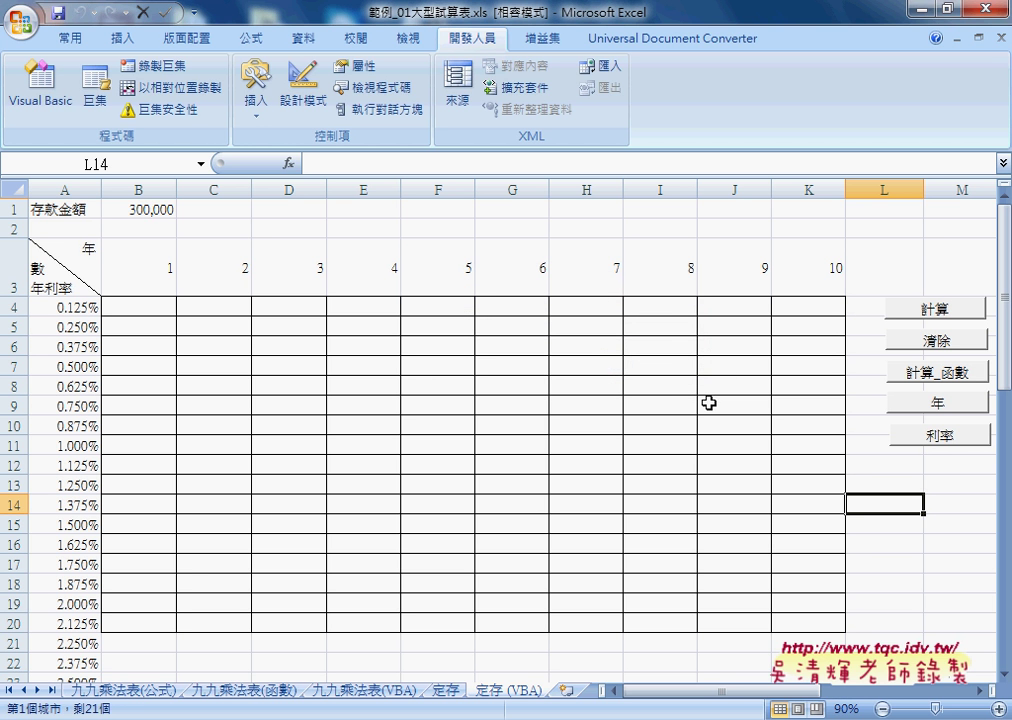
# - Open the 年 macro's code through the button's 指定巨集 > 編輯 option
pyautogui.rightClick(936, 400)
pyautogui.click(862, 565)
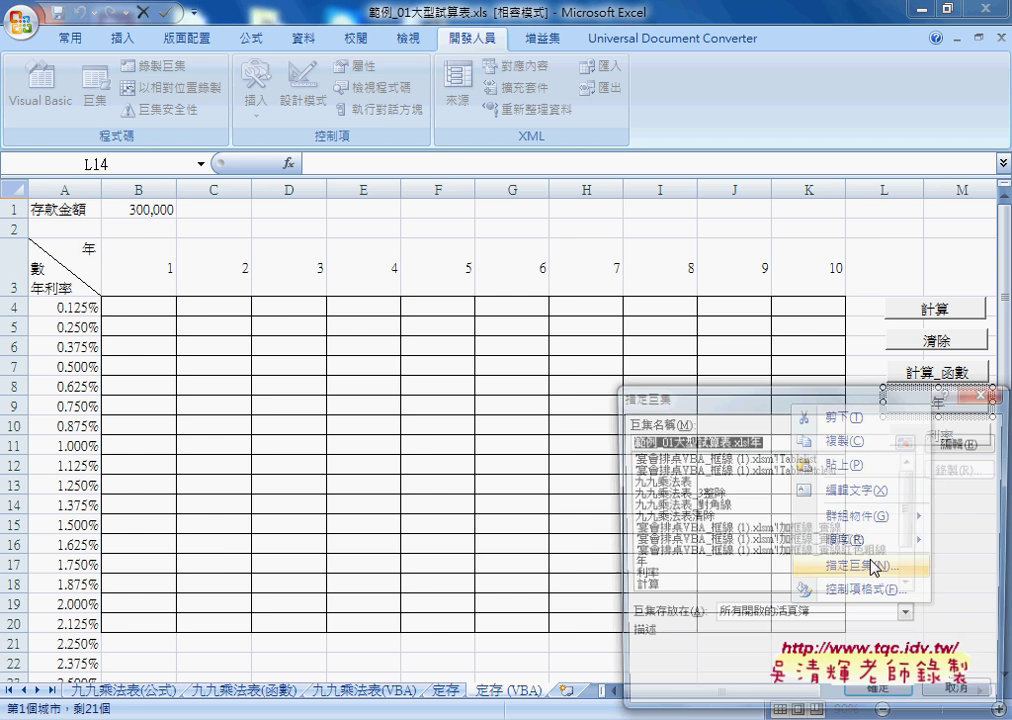
pyautogui.click(974, 445)
pyautogui.scroll(1, 499, 326)
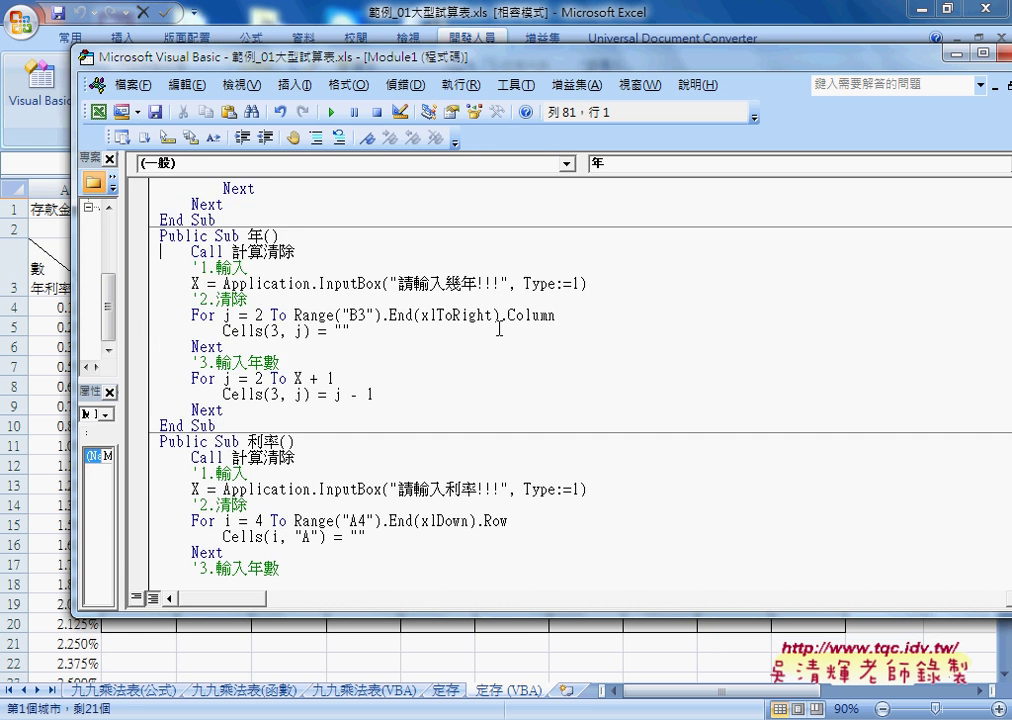
pyautogui.scroll(4, 499, 326)
pyautogui.scroll(3, 499, 326)
pyautogui.scroll(1, 499, 326)
pyautogui.scroll(3, 499, 326)
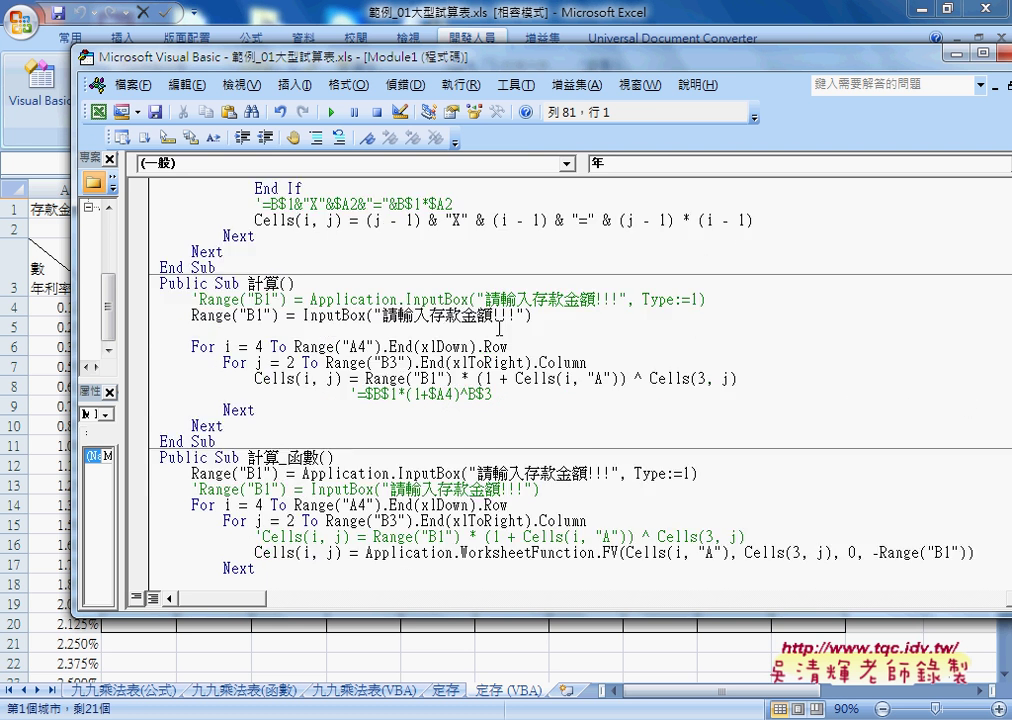
pyautogui.scroll(1, 499, 326)
pyautogui.scroll(2, 499, 327)
pyautogui.scroll(-2, 499, 328)
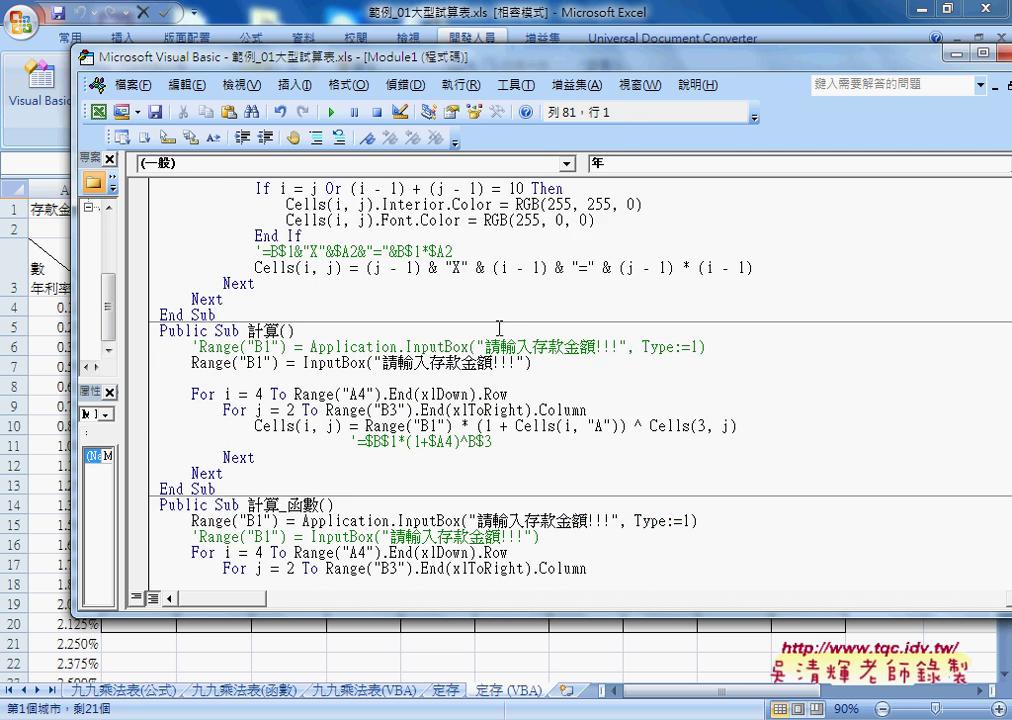
pyautogui.scroll(-1, 499, 328)
# - Highlight parts of the InputBox line, then open F1 help on InputBox
pyautogui.moveTo(303, 315); pyautogui.dragTo(343, 315)
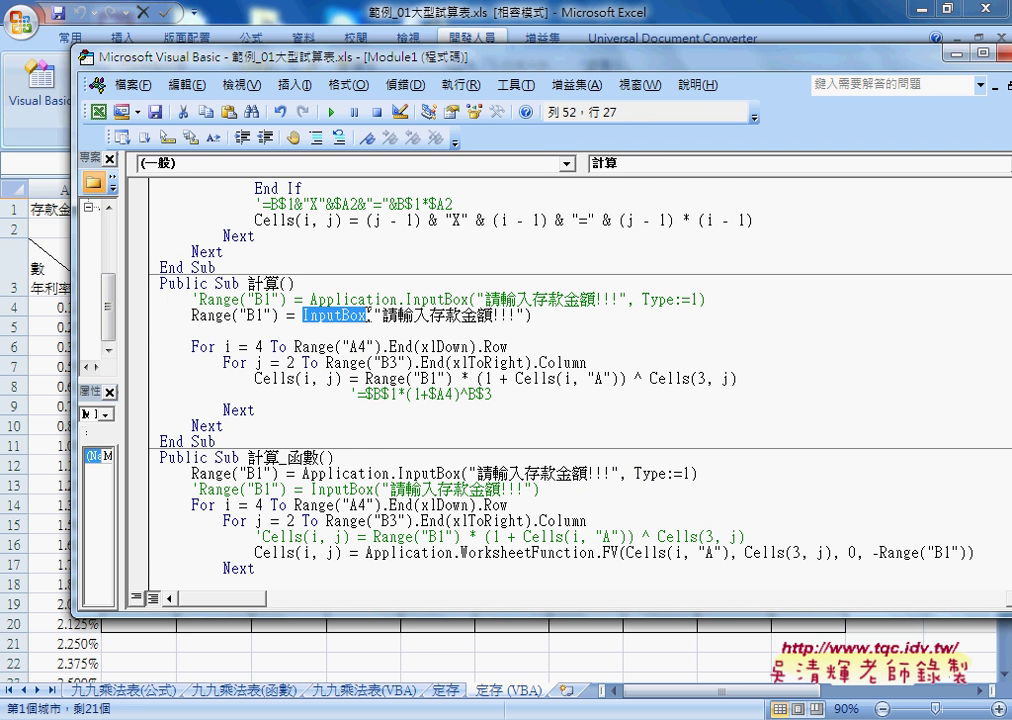
pyautogui.scroll(-6, 410, 408)
pyautogui.scroll(-1, 410, 408)
pyautogui.scroll(-1, 410, 408)
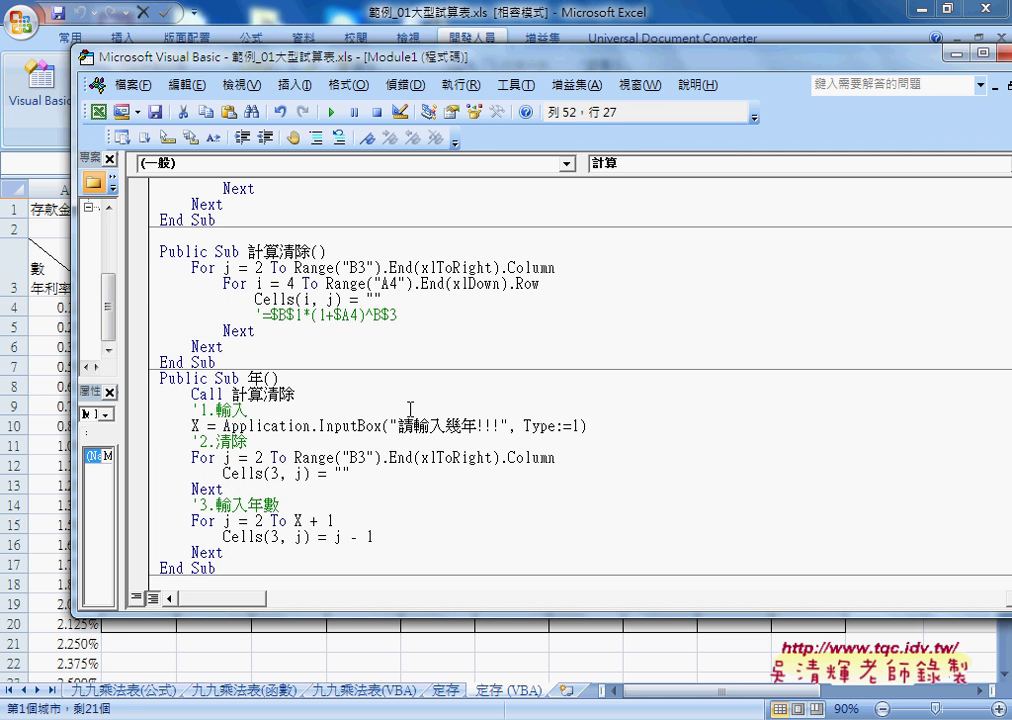
pyautogui.moveTo(222, 425); pyautogui.dragTo(315, 434)
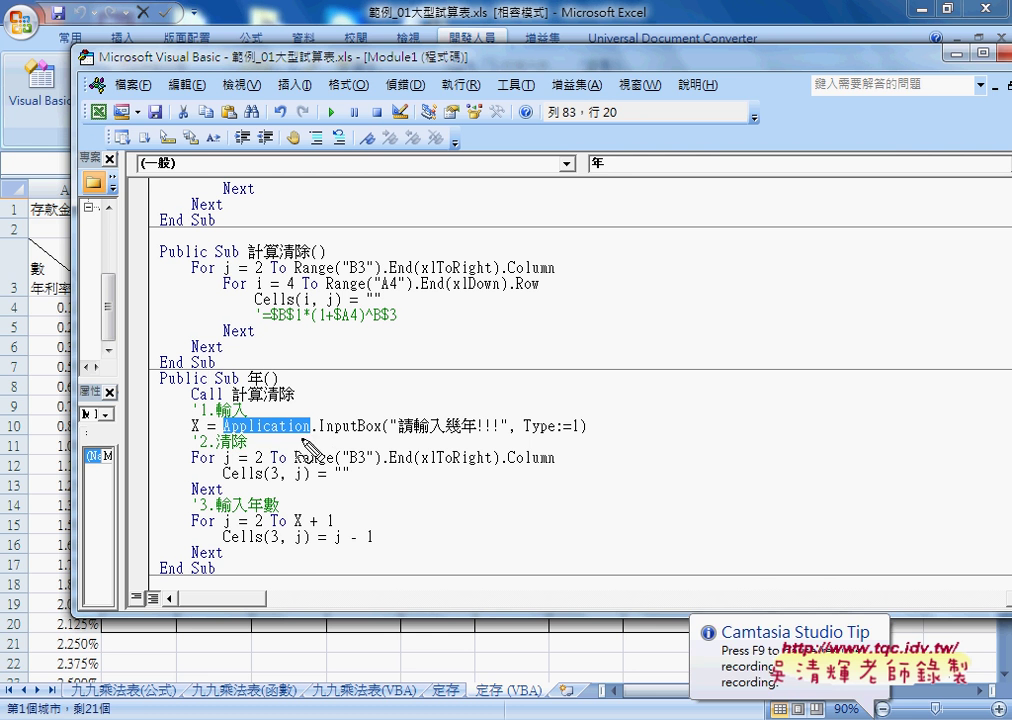
pyautogui.moveTo(222, 437); pyautogui.dragTo(315, 436)
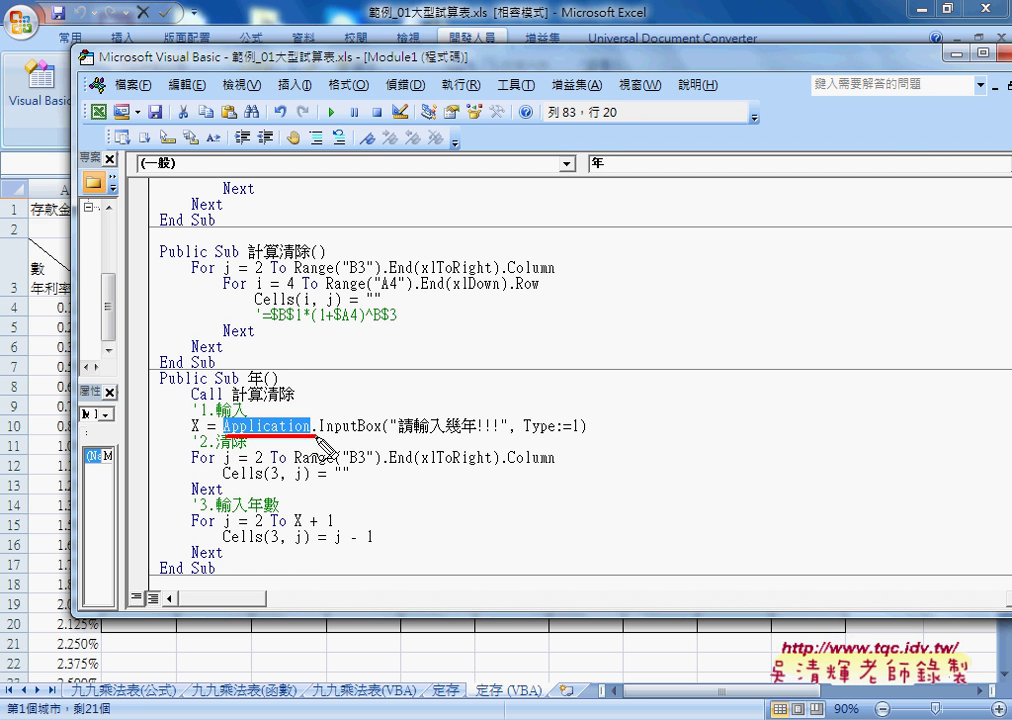
pyautogui.moveTo(511, 438); pyautogui.dragTo(582, 436)
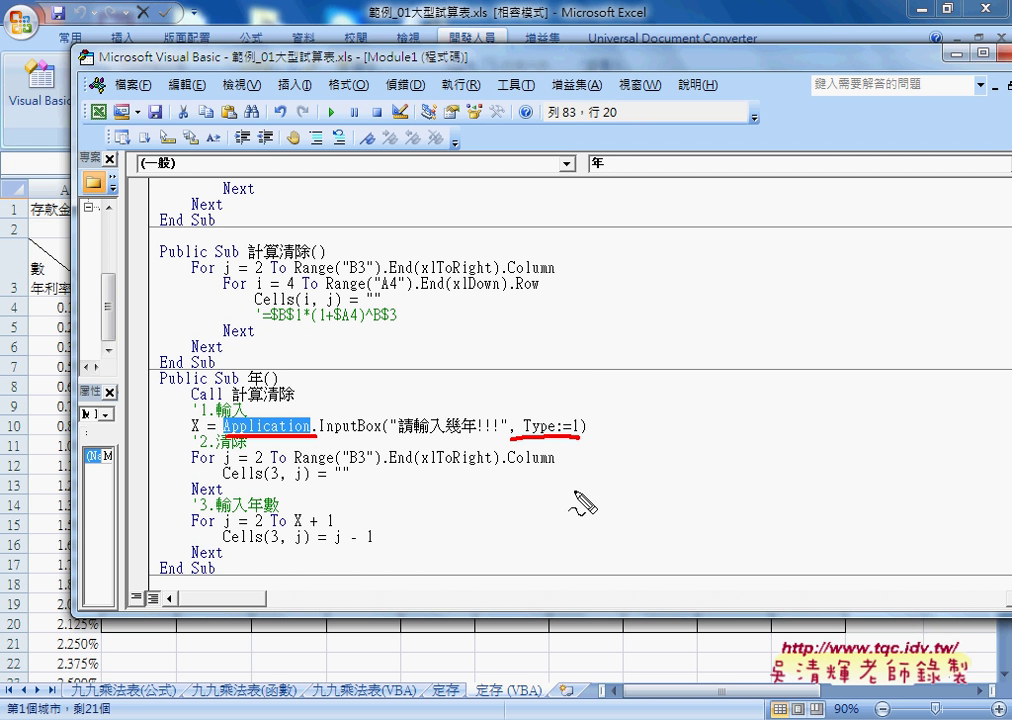
pyautogui.press('Escape')
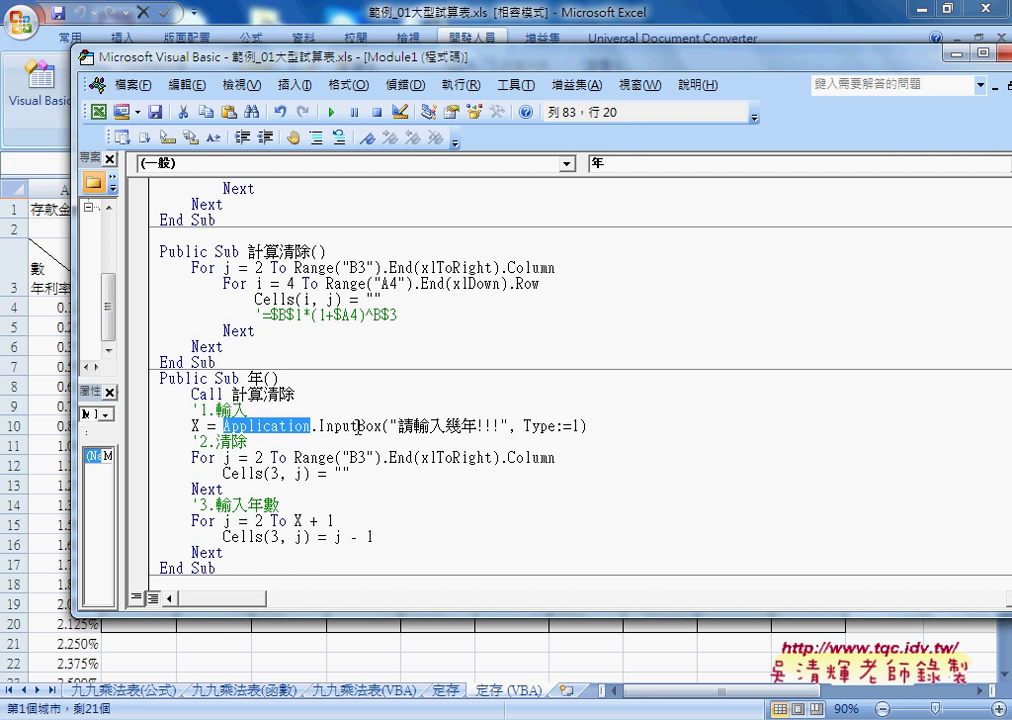
pyautogui.click(360, 426)
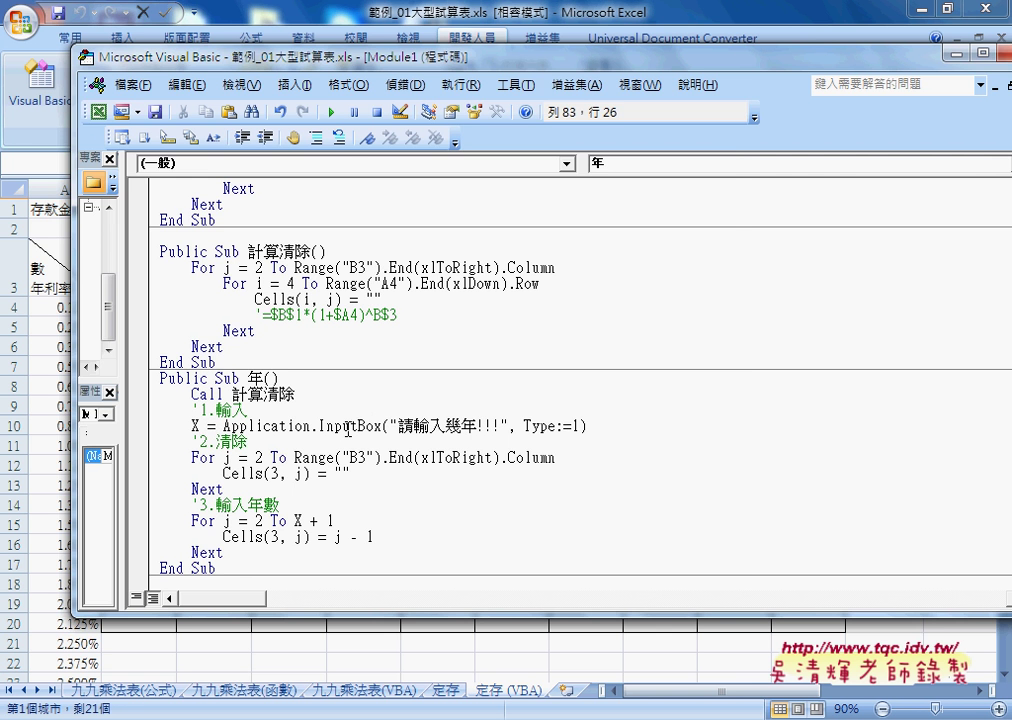
pyautogui.press('F1')
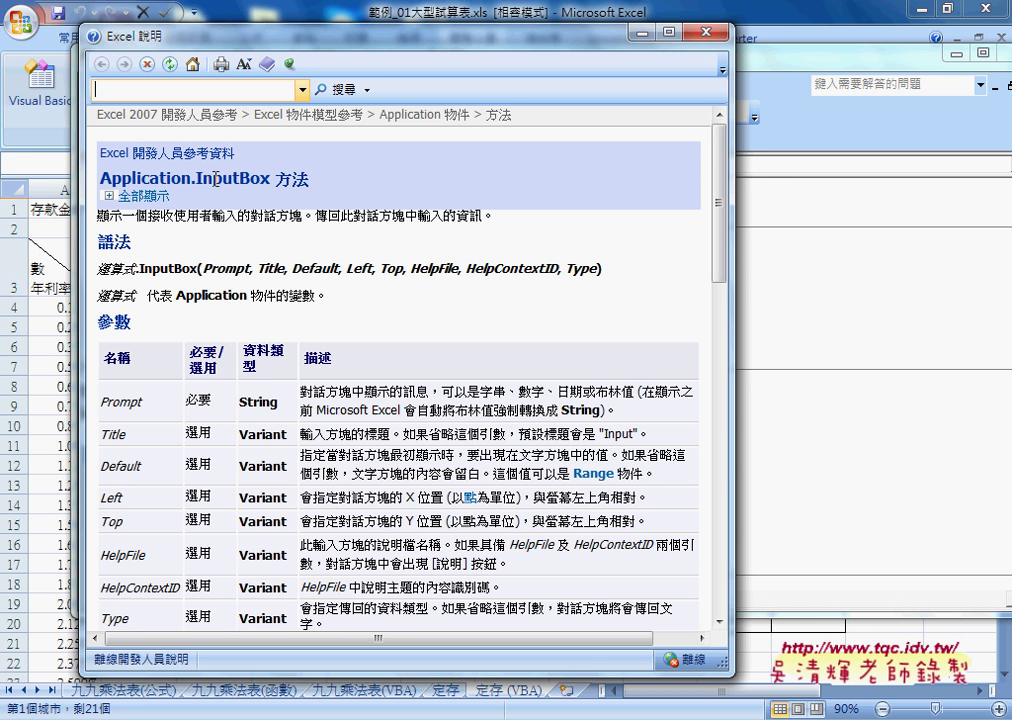
# - Highlight the InputBox heading, Type, and rows 1 數字 to 2 文字 in help, then close it
pyautogui.doubleClick(263, 179)
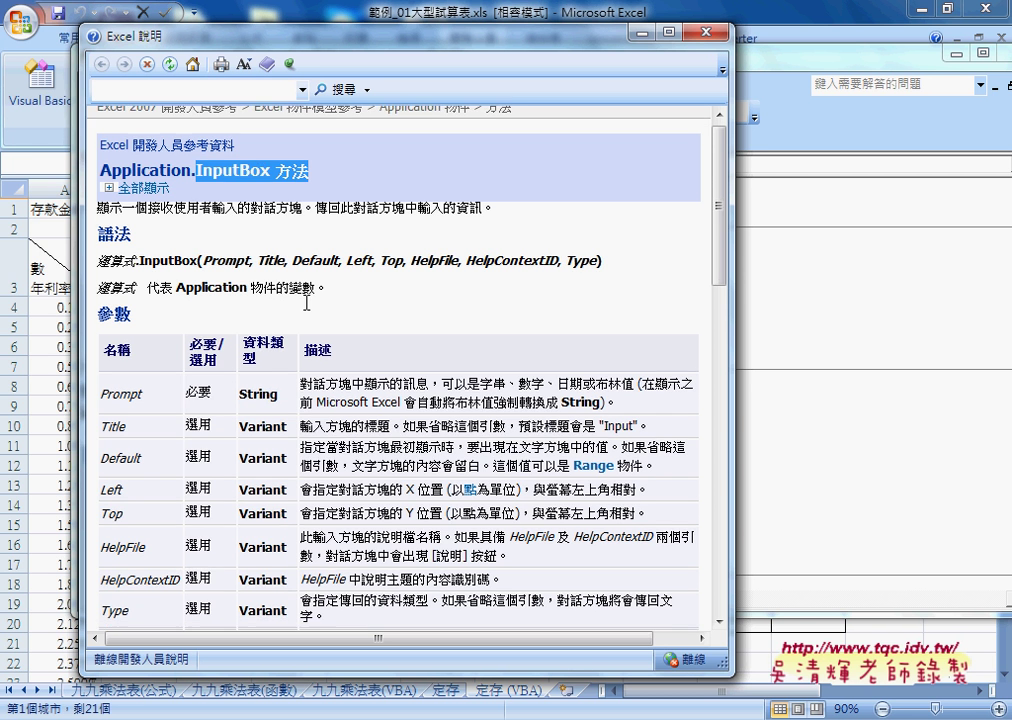
pyautogui.scroll(-4, 250, 220)
pyautogui.scroll(-5, 200, 280)
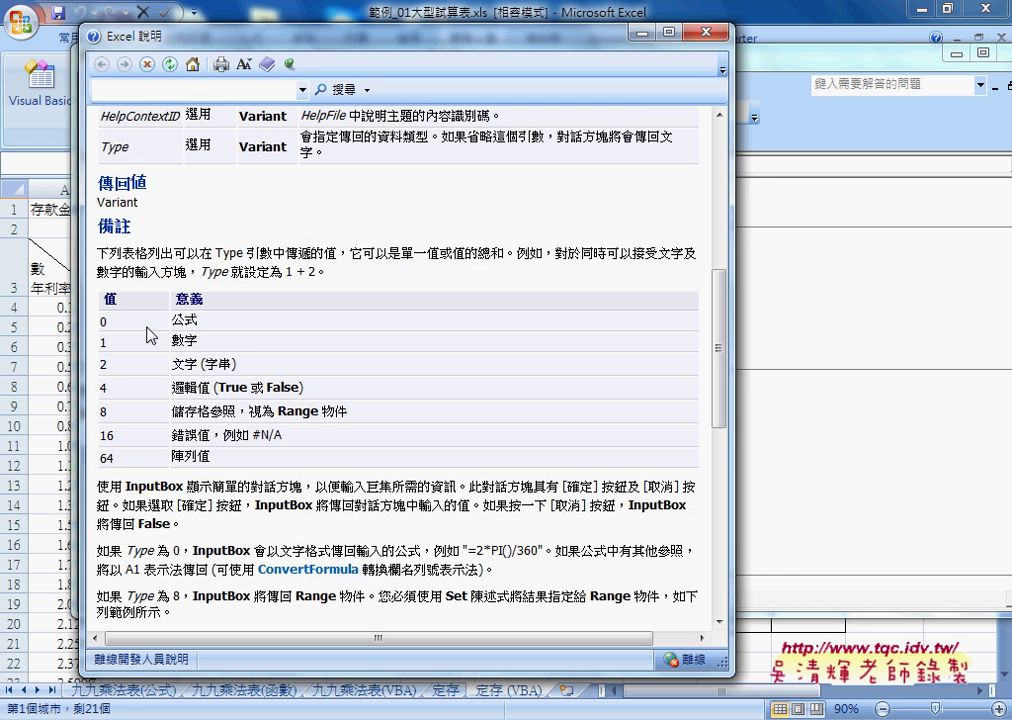
pyautogui.doubleClick(214, 272)
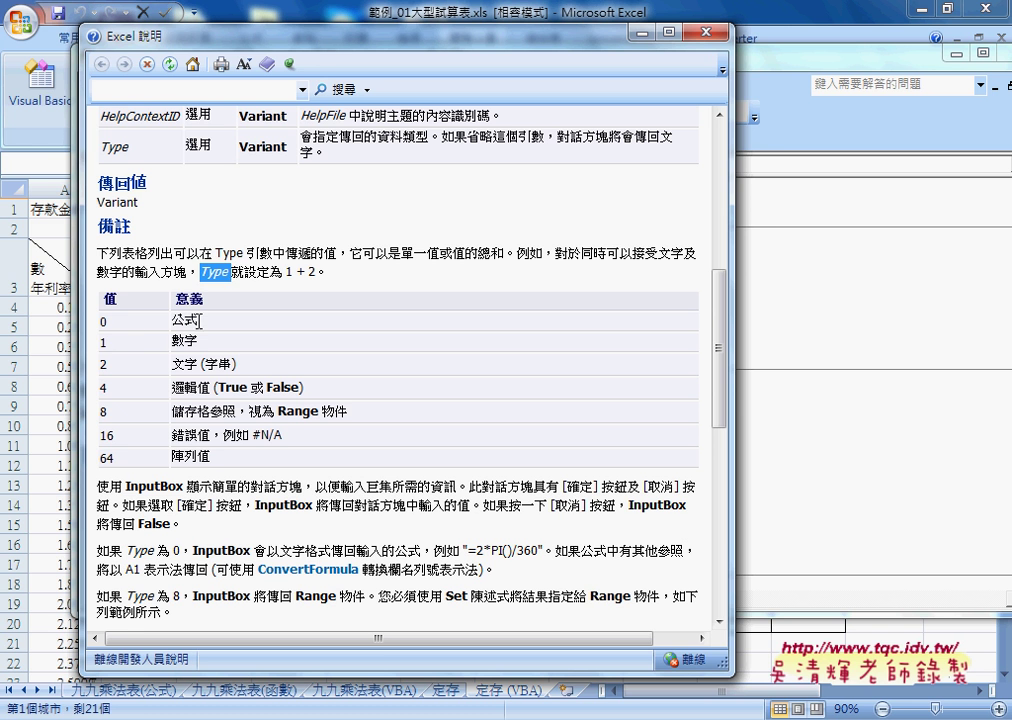
pyautogui.moveTo(99, 341); pyautogui.dragTo(200, 341)
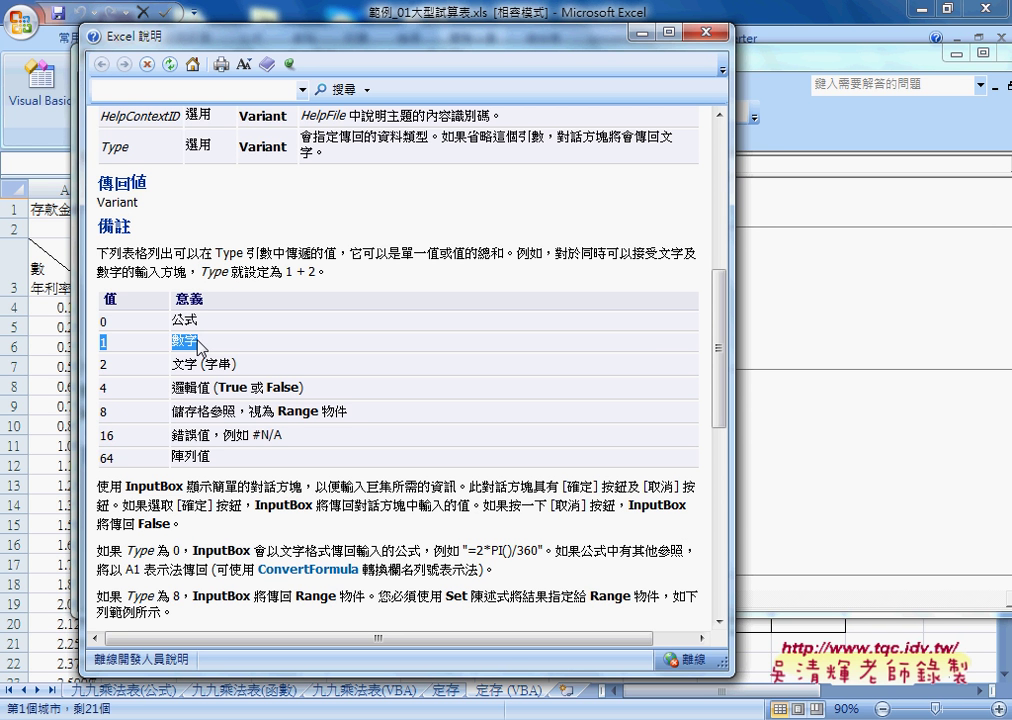
pyautogui.moveTo(99, 364); pyautogui.dragTo(107, 364)
pyautogui.moveTo(171, 364); pyautogui.dragTo(238, 364)
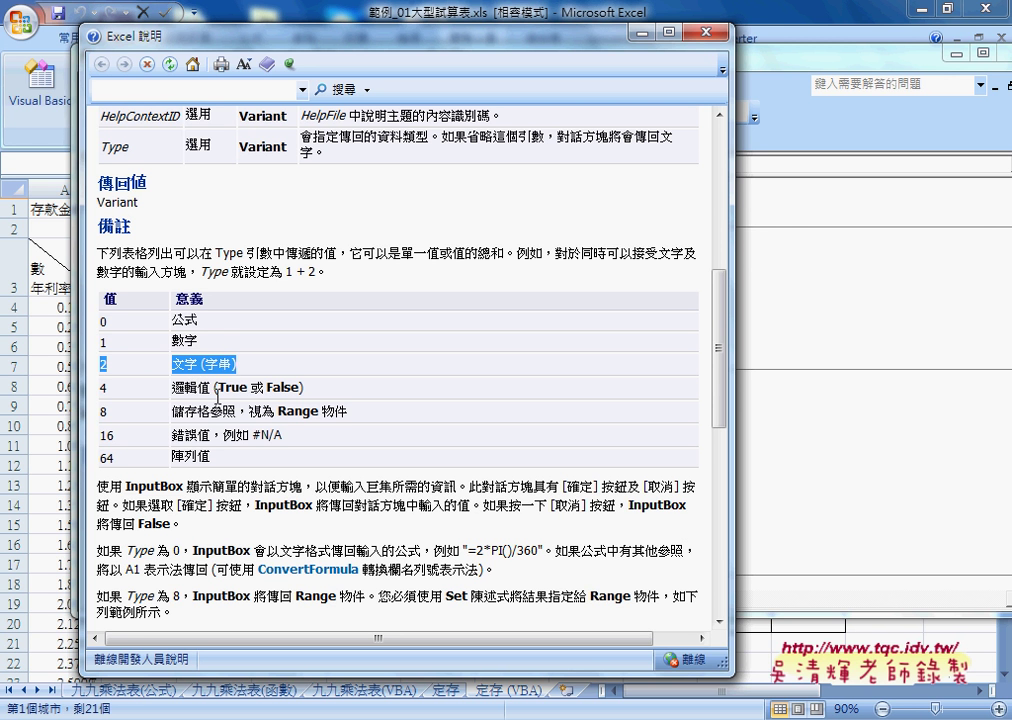
pyautogui.moveTo(236, 365); pyautogui.dragTo(99, 344)
pyautogui.click(706, 35)
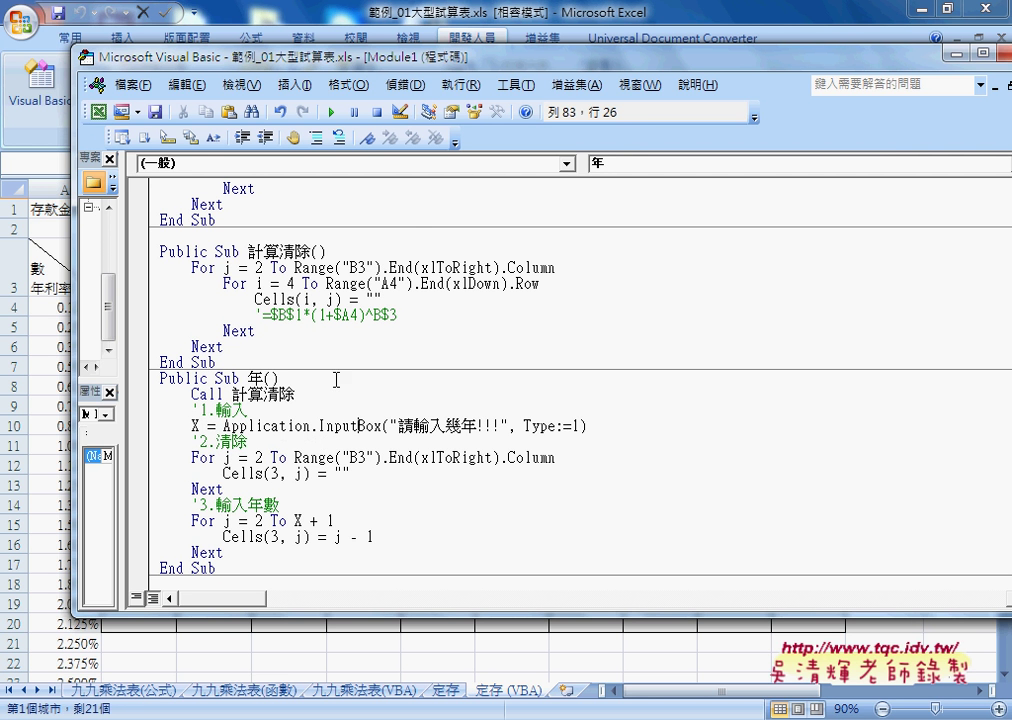
# - Move the VBA editor down-right to reveal row 3, then scroll to the 年 macro
pyautogui.moveTo(420, 62)
pyautogui.mouseDown()
pyautogui.moveTo(466, 198)
pyautogui.moveTo(472, 307)
pyautogui.mouseUp()
pyautogui.scroll(-2, 452, 462)
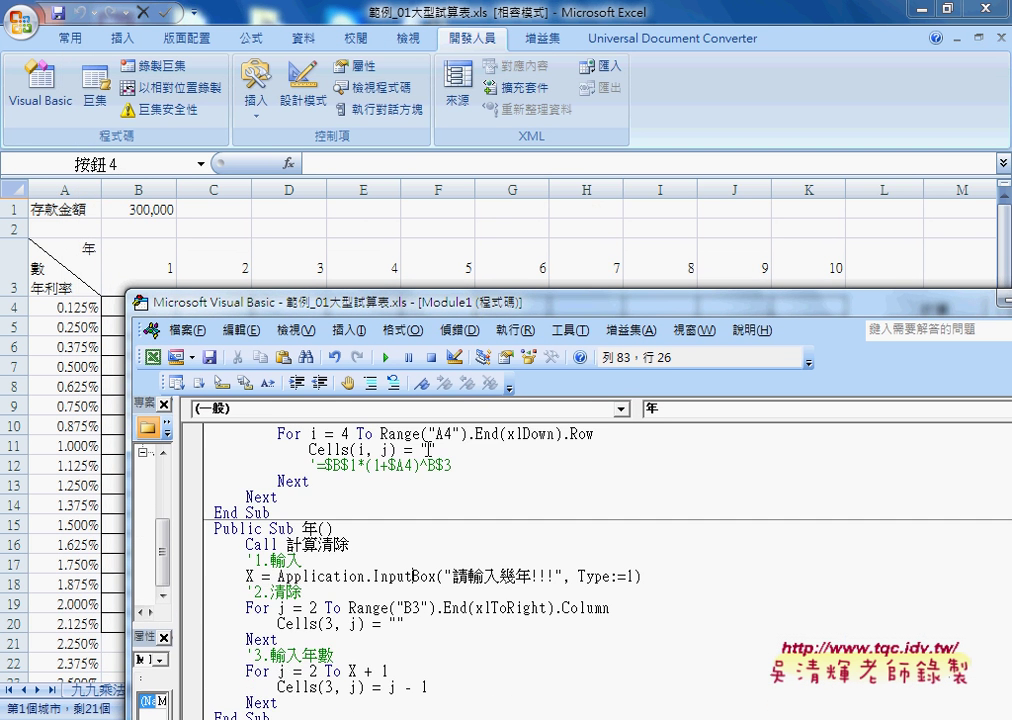
pyautogui.scroll(-1, 452, 462)
pyautogui.scroll(-1, 452, 462)
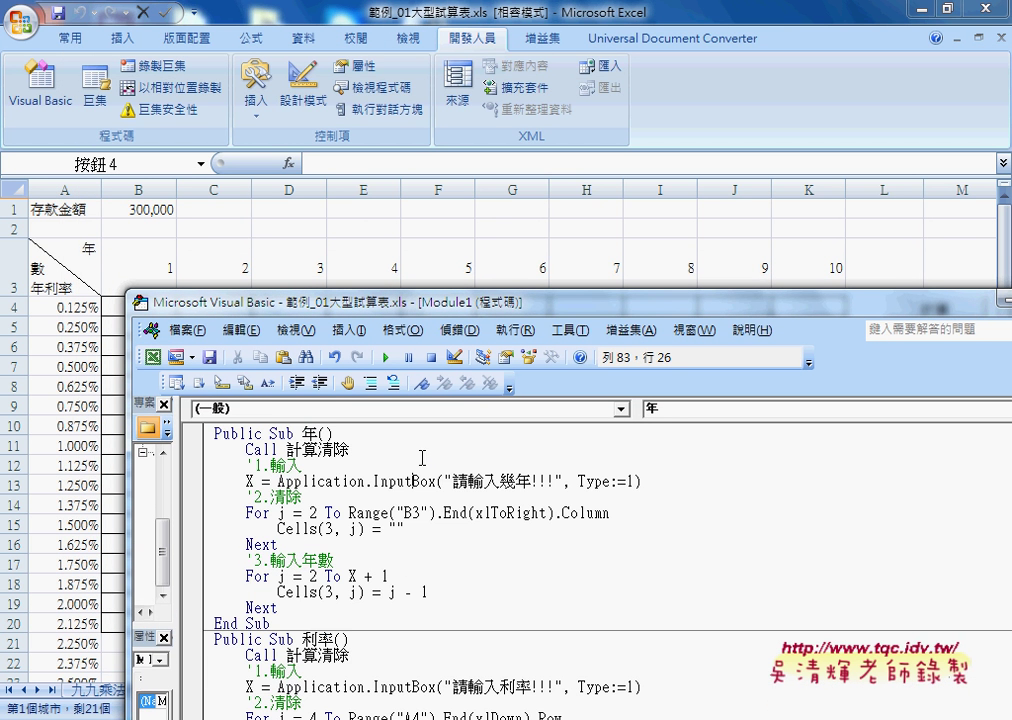
# - Walk through the clearing loop: j from 2 to the last column, blanking each row-3 cell
pyautogui.click(241, 513)
pyautogui.doubleClick(282, 513)
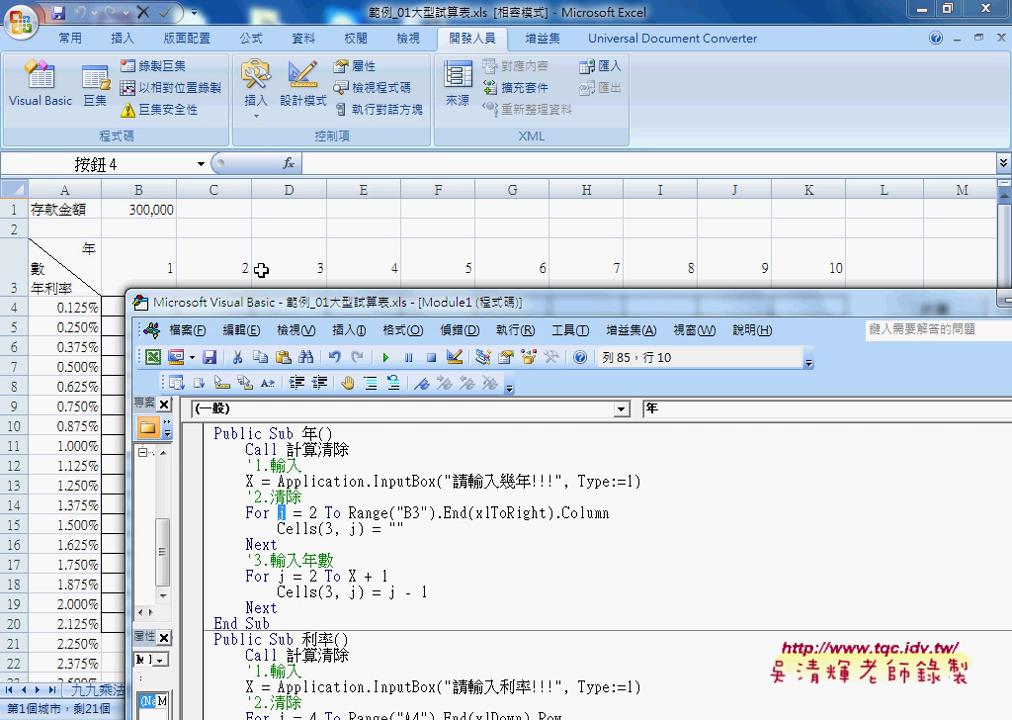
pyautogui.doubleClick(313, 513)
pyautogui.moveTo(348, 513); pyautogui.dragTo(610, 513)
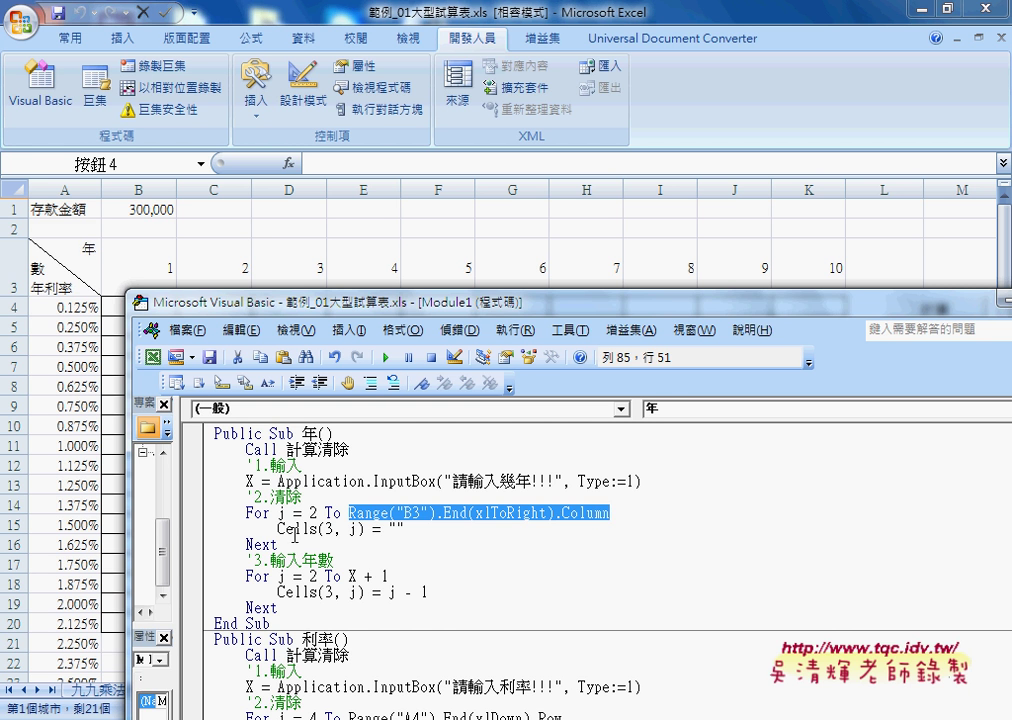
pyautogui.moveTo(274, 529); pyautogui.dragTo(406, 529)
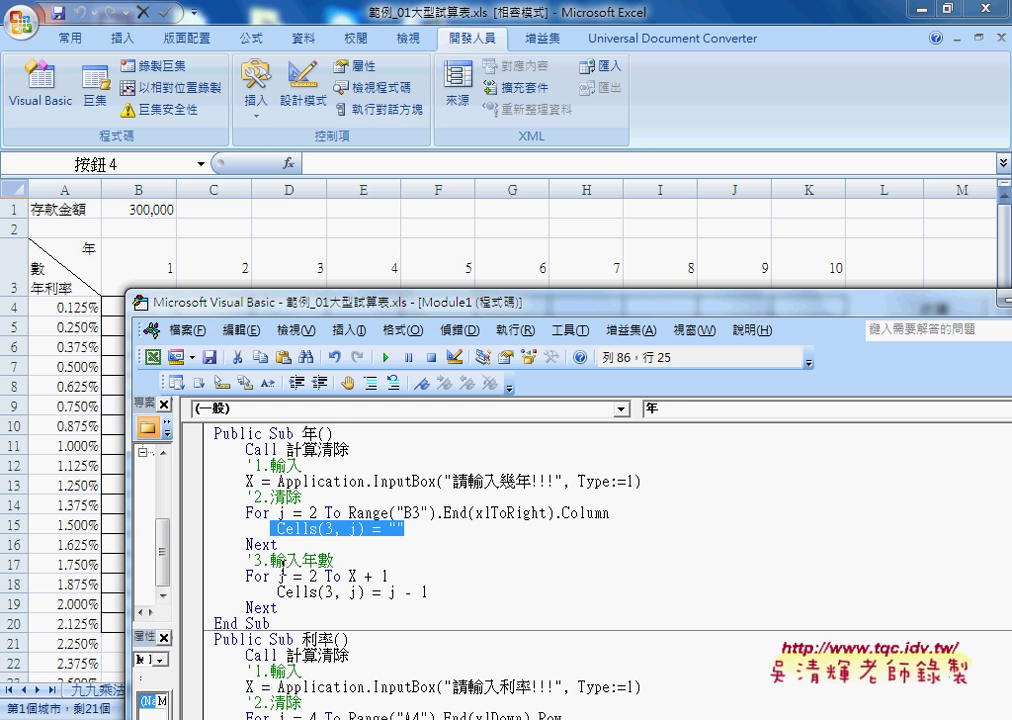
pyautogui.click(283, 562)
pyautogui.scroll(-1, 300, 568)
# - Highlight the numbering loop's bounds For j = 2 To X + 1 and the years variable X
pyautogui.doubleClick(283, 545)
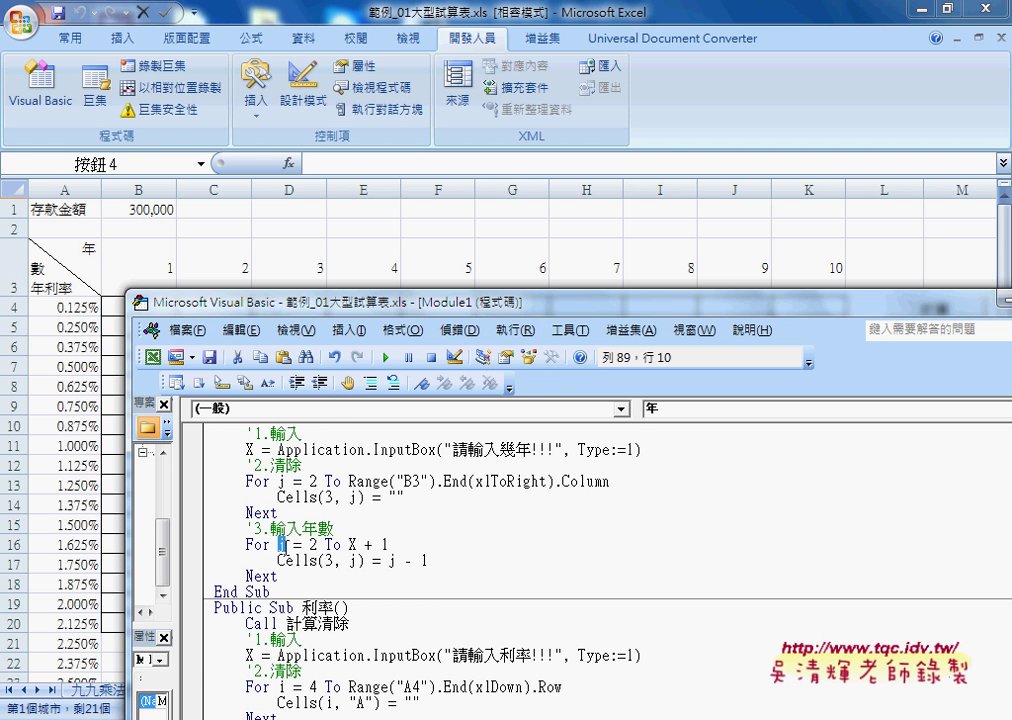
pyautogui.doubleClick(313, 546)
pyautogui.click(334, 545)
pyautogui.doubleClick(250, 450)
pyautogui.doubleClick(312, 544)
pyautogui.doubleClick(352, 544)
pyautogui.moveTo(390, 544); pyautogui.dragTo(363, 544)
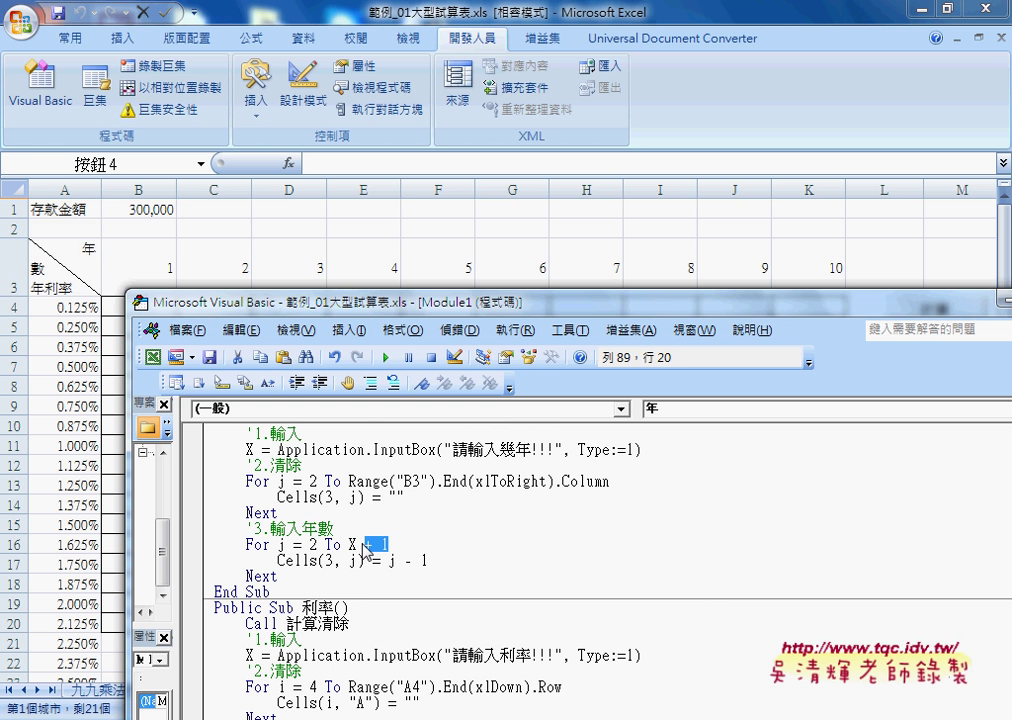
pyautogui.moveTo(365, 548); pyautogui.dragTo(373, 556)
# - Annotate Cells(3, j) = j - 1 and link it by arrow to cell B3 holding year 1
pyautogui.moveTo(285, 573); pyautogui.dragTo(370, 570)
pyautogui.moveTo(170, 233); pyautogui.dragTo(176, 236)
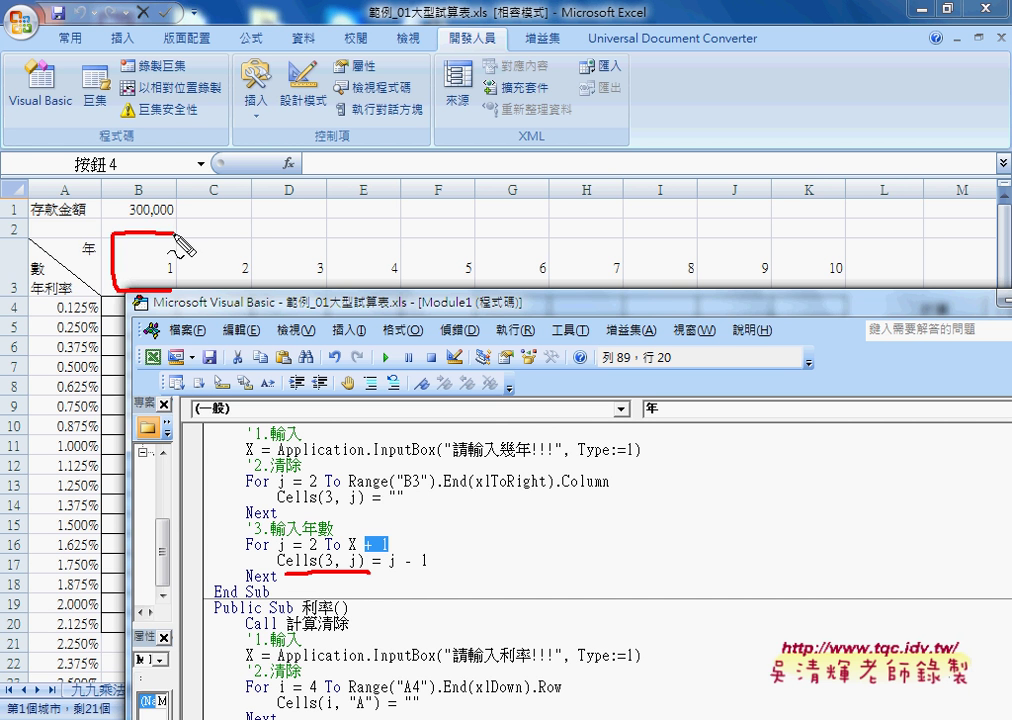
pyautogui.moveTo(16, 272); pyautogui.dragTo(19, 274)
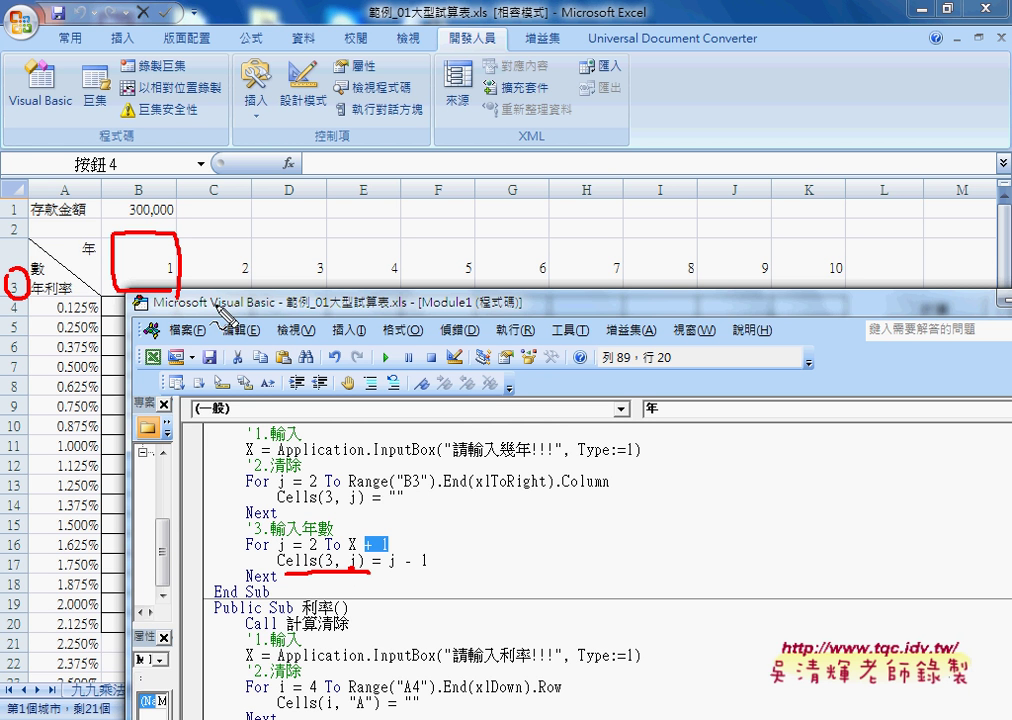
pyautogui.moveTo(128, 172); pyautogui.dragTo(134, 170)
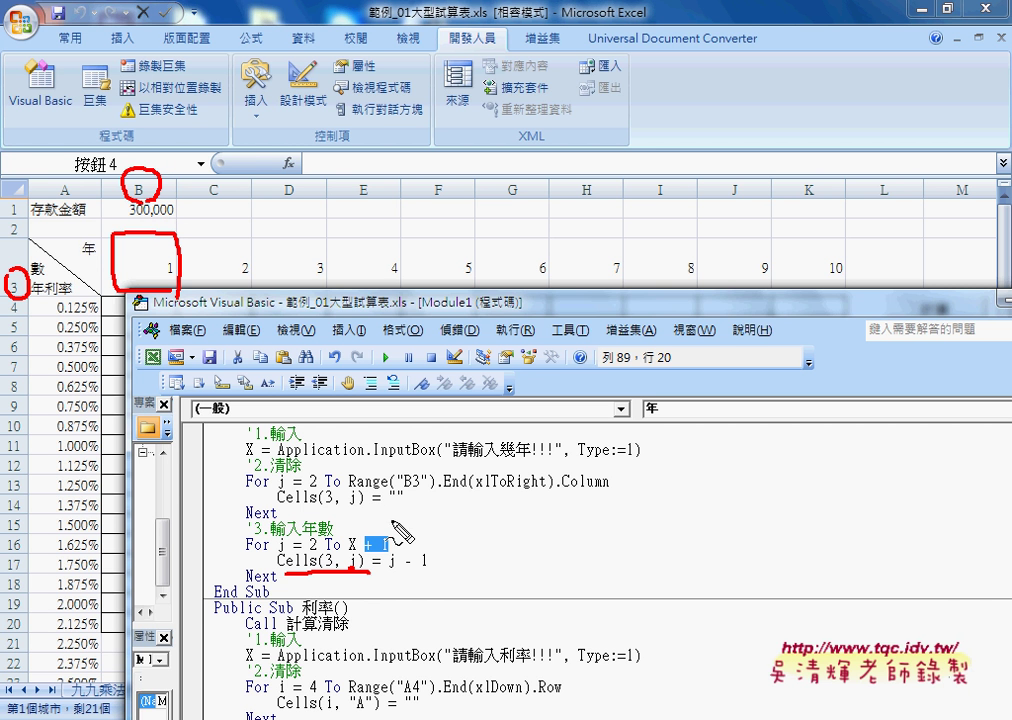
pyautogui.moveTo(391, 576); pyautogui.dragTo(430, 569)
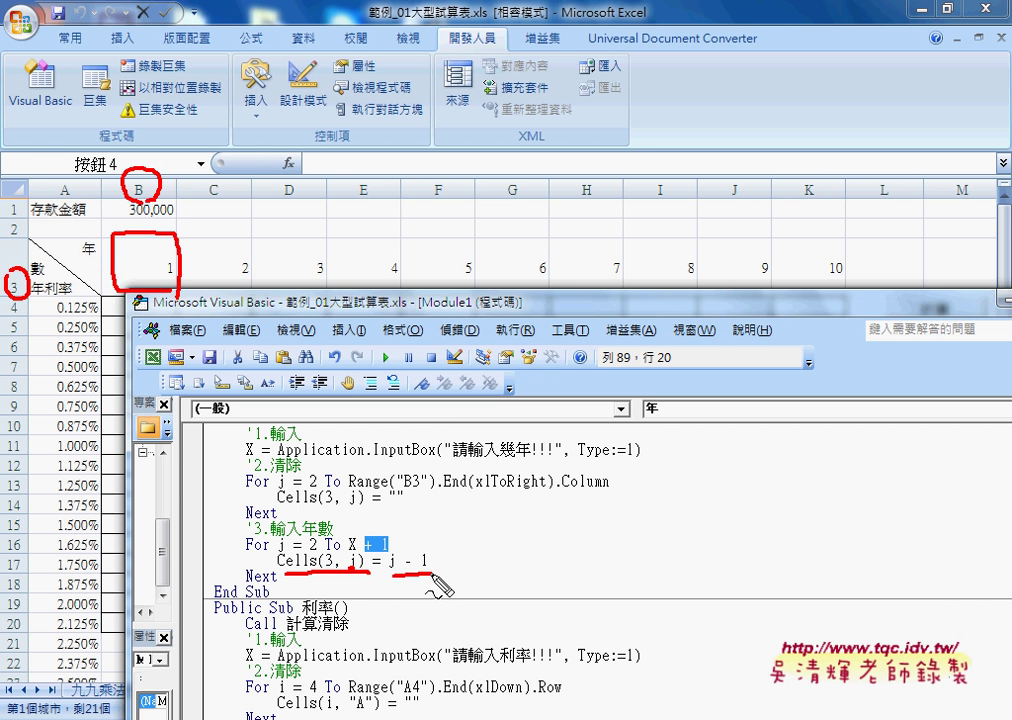
pyautogui.moveTo(305, 550); pyautogui.dragTo(323, 557)
pyautogui.moveTo(410, 552)
pyautogui.mouseDown()
pyautogui.moveTo(345, 405)
pyautogui.moveTo(190, 283)
pyautogui.mouseUp()
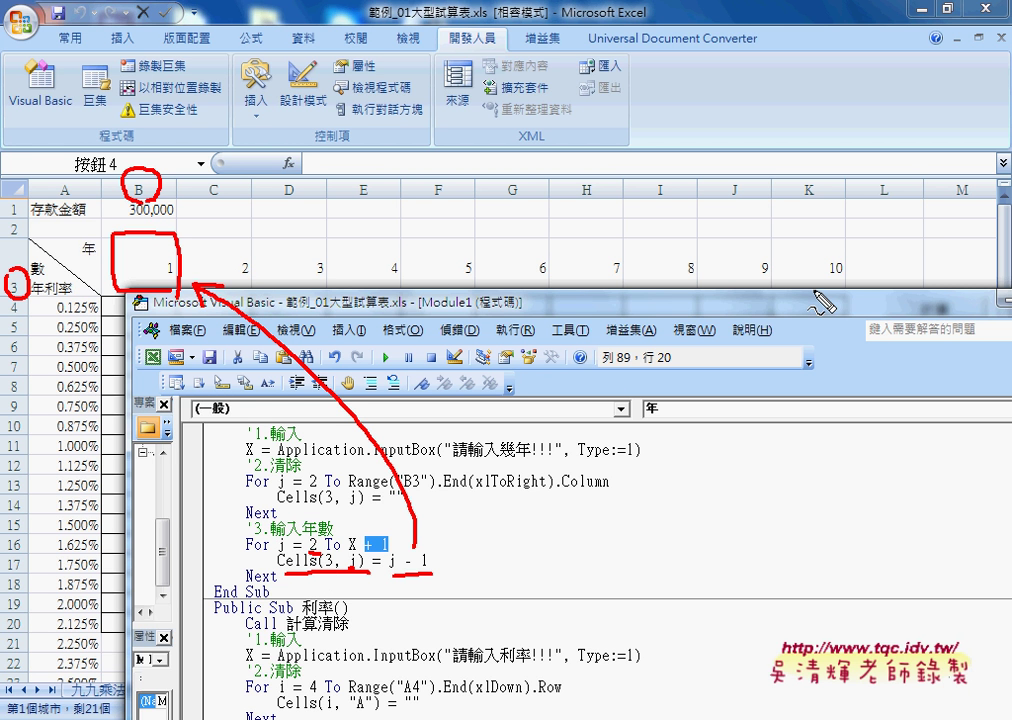
pyautogui.press('Escape')
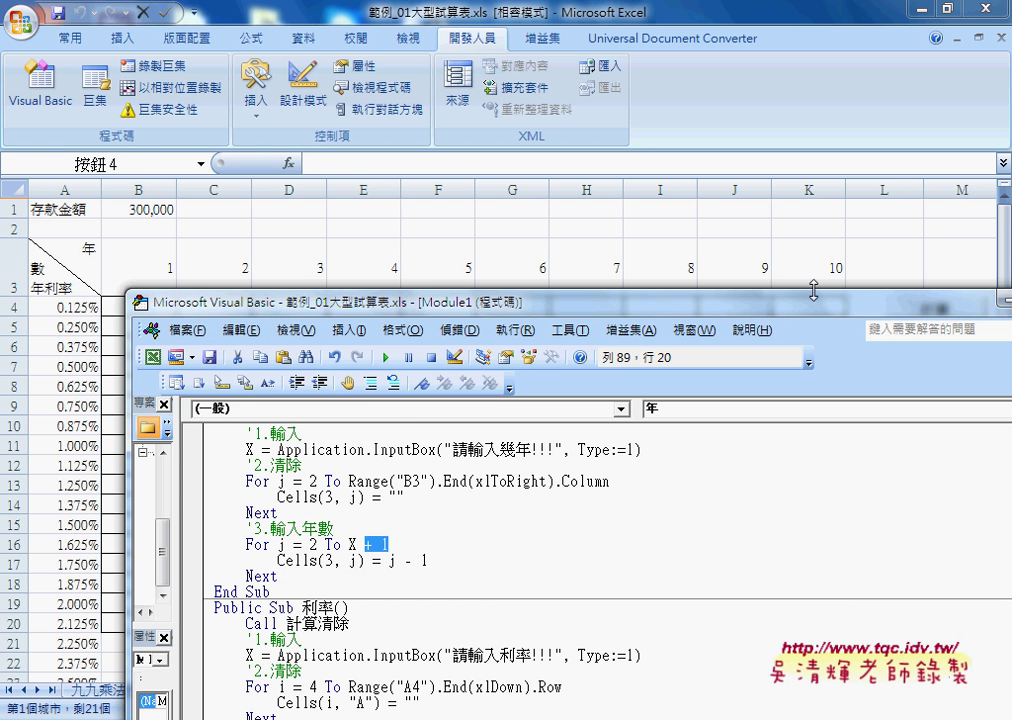
# - Run the 年 macro with 5 years and check the worksheet header now shows years 1–5
pyautogui.click(388, 481)
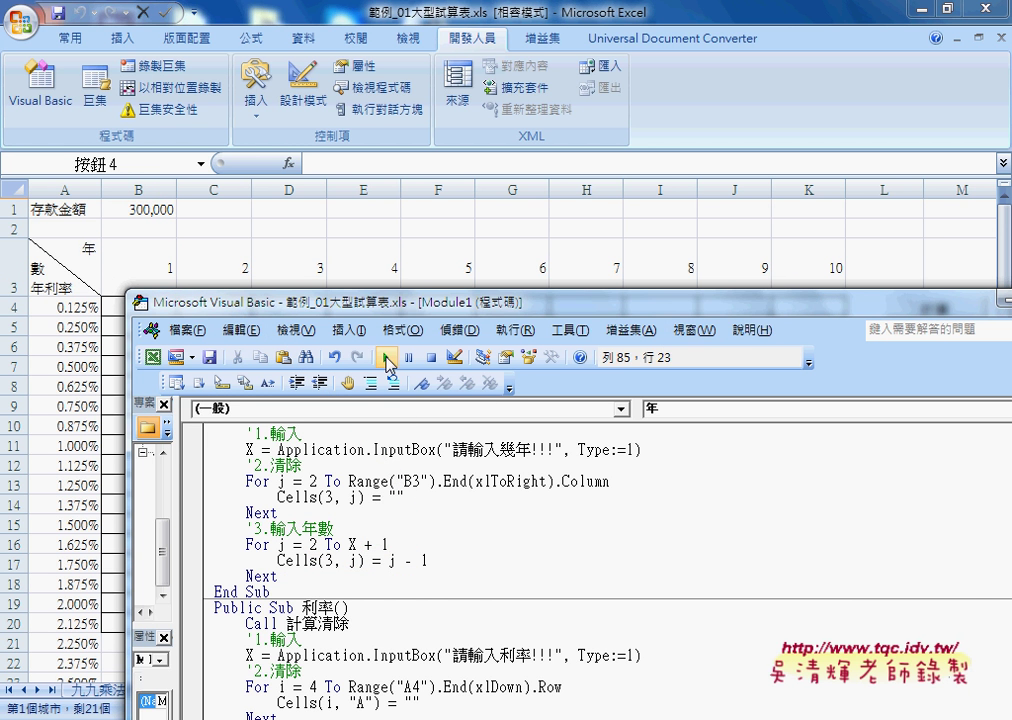
pyautogui.click(386, 357)
pyautogui.write('5')
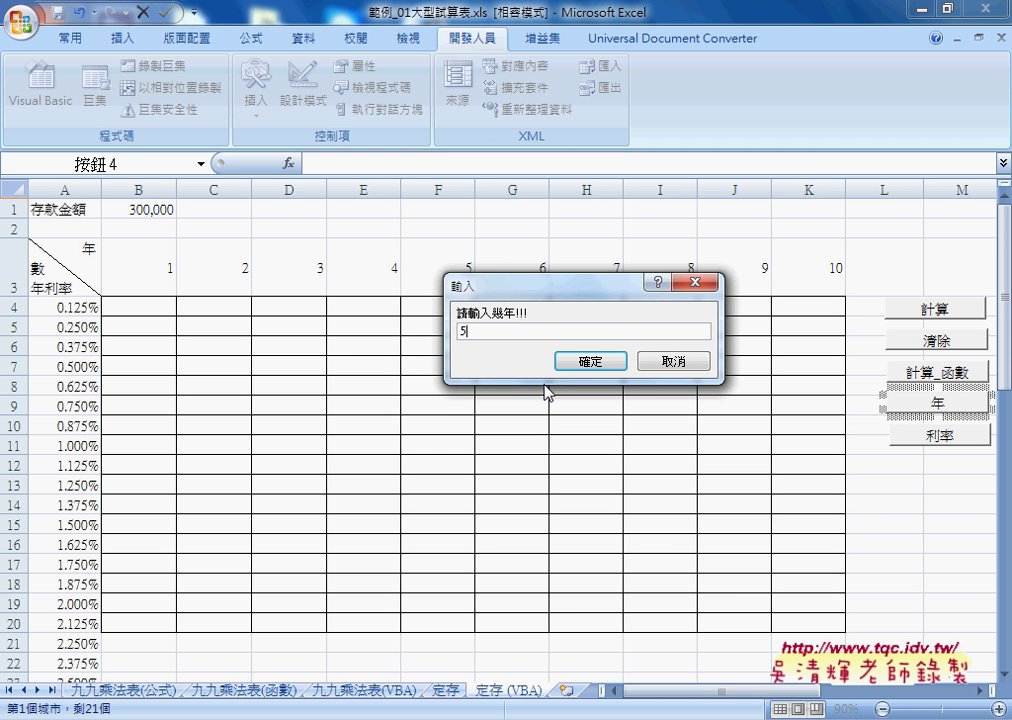
pyautogui.press('Return')
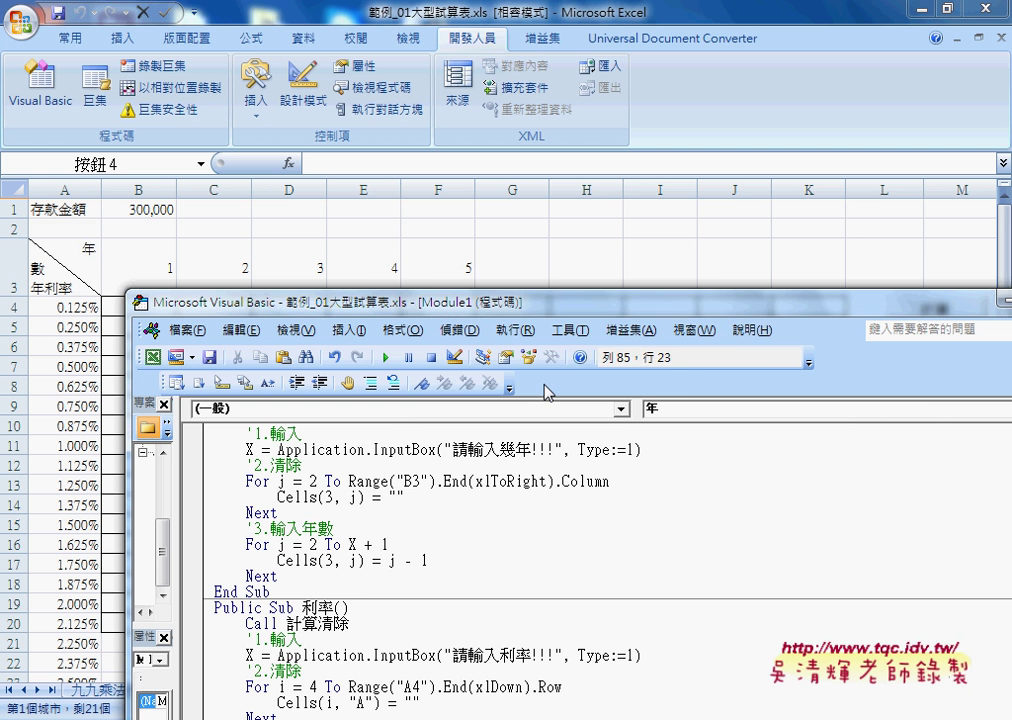
pyautogui.click(463, 268)
pyautogui.scroll(-1, 283, 421)
pyautogui.scroll(-1, 278, 421)
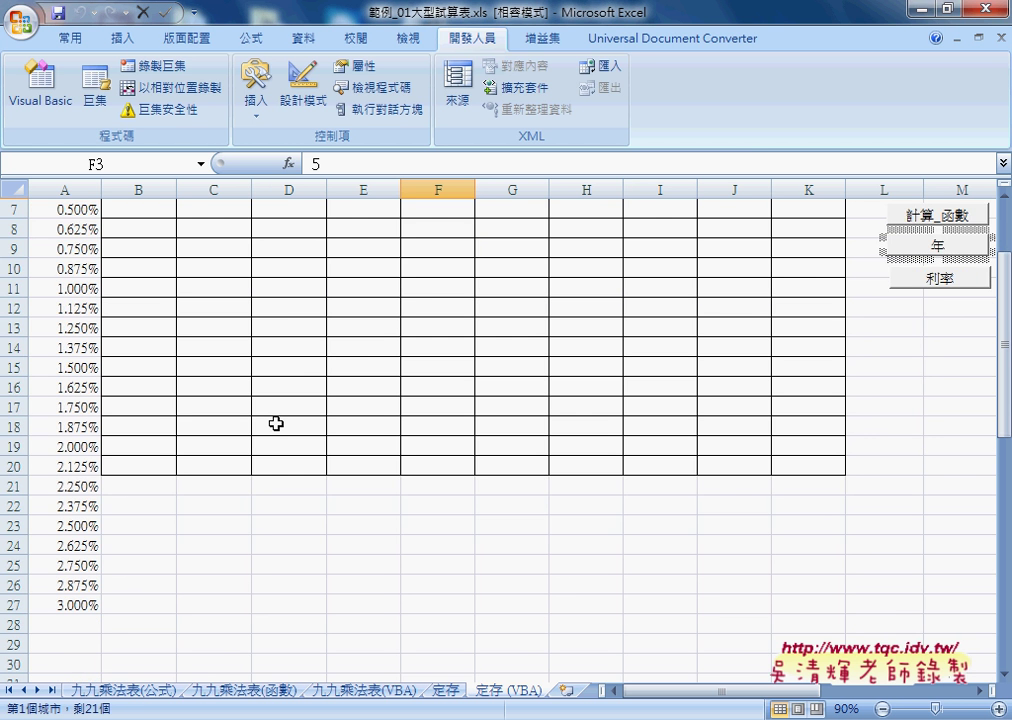
pyautogui.scroll(1, 278, 421)
# - Run the 利率 macro with 2, trimming the rate column to 0.125%–2.000% in rows 4–19
pyautogui.click(900, 337)
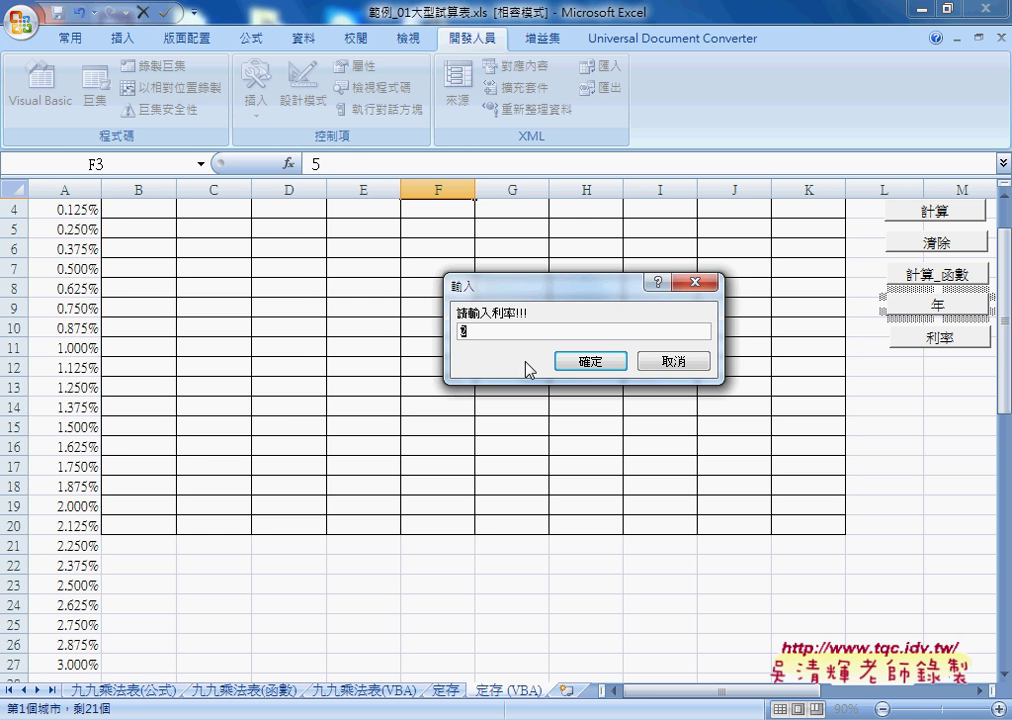
pyautogui.click(592, 364)
pyautogui.scroll(1, 290, 423)
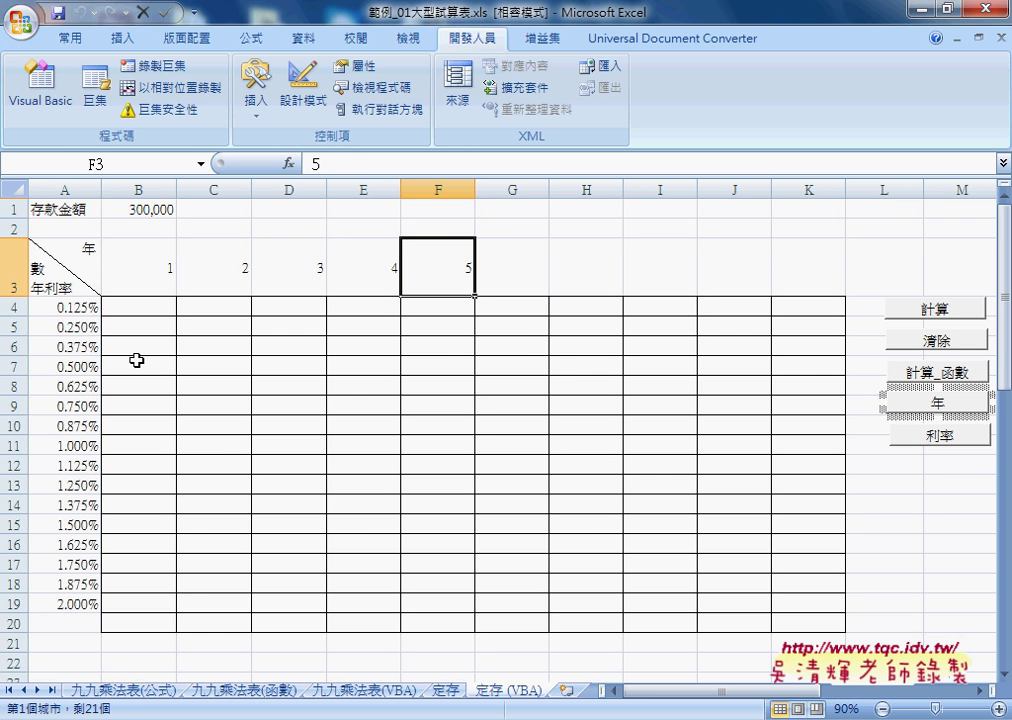
pyautogui.moveTo(82, 310); pyautogui.dragTo(82, 601)
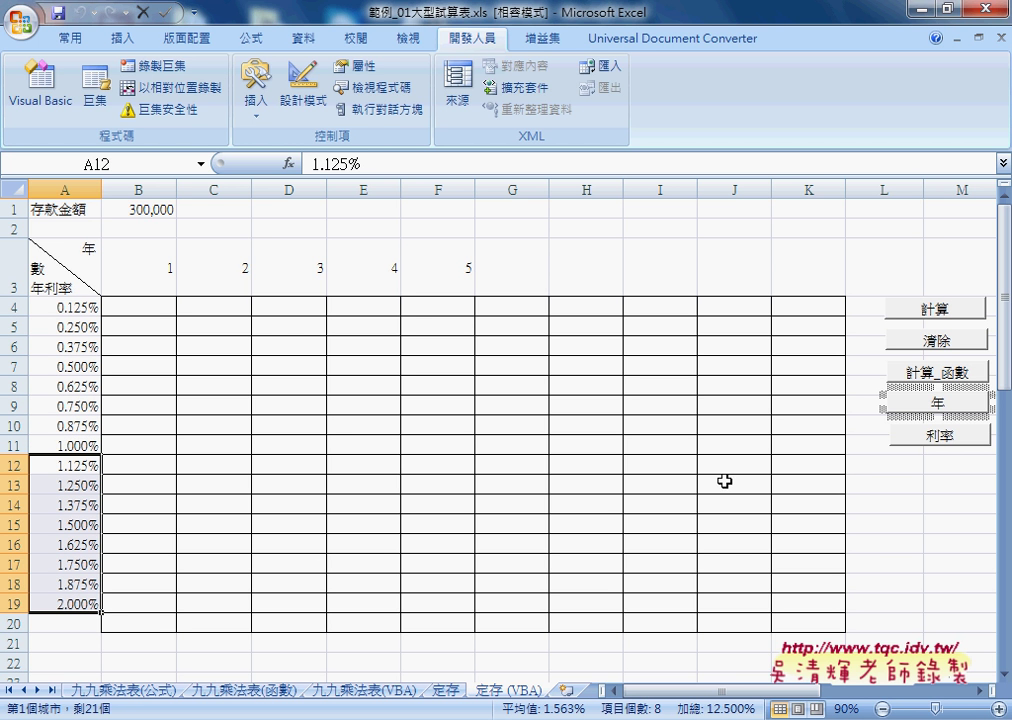
pyautogui.rightClick(936, 448)
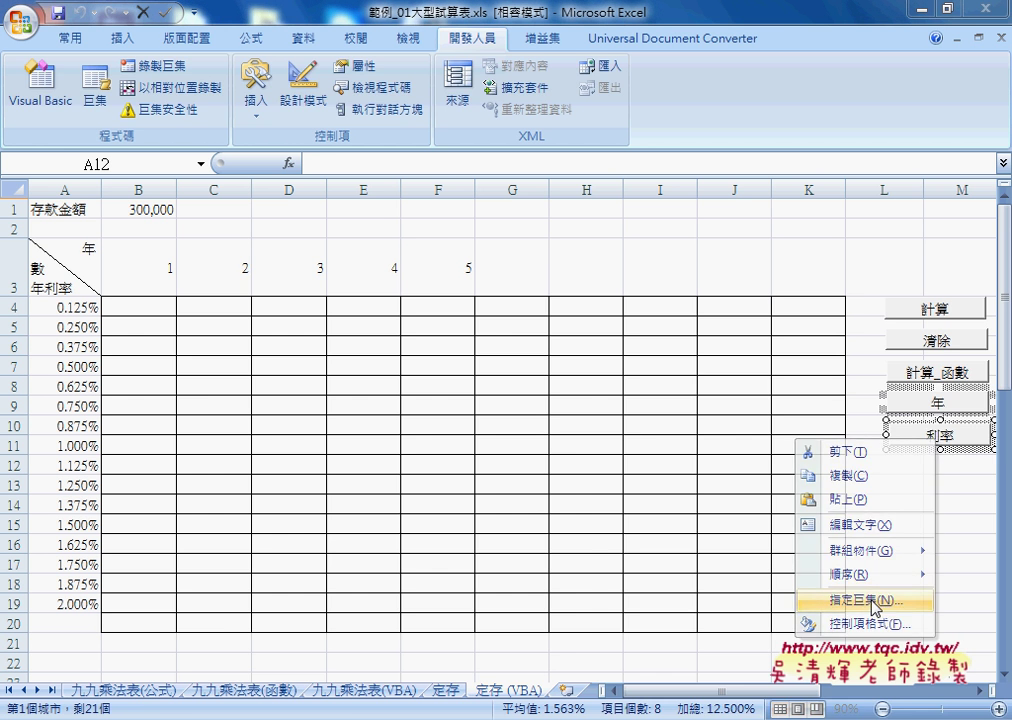
pyautogui.click(845, 601)
pyautogui.click(963, 444)
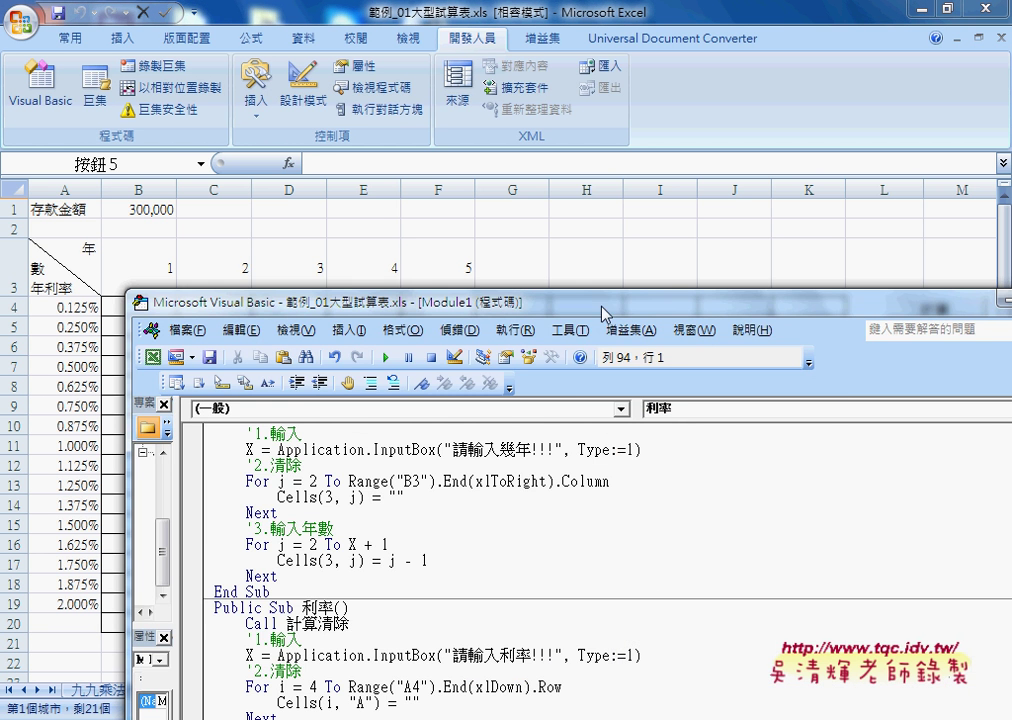
pyautogui.moveTo(665, 312); pyautogui.dragTo(700, 104)
pyautogui.moveTo(446, 413); pyautogui.dragTo(342, 413)
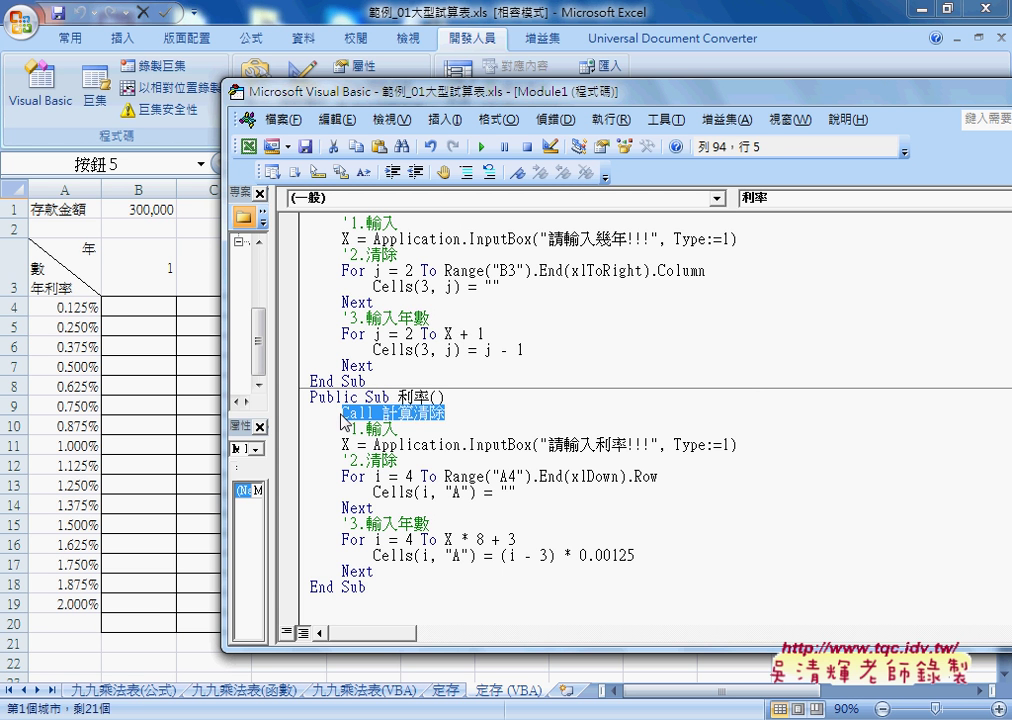
pyautogui.moveTo(342, 445); pyautogui.dragTo(758, 445)
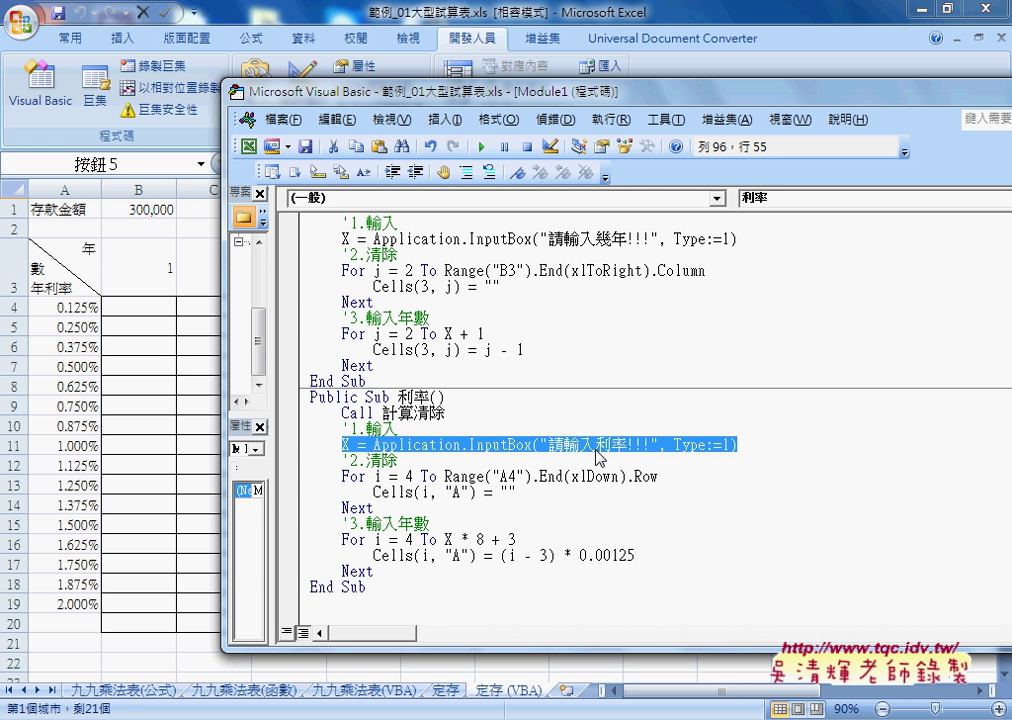
pyautogui.moveTo(597, 455); pyautogui.dragTo(599, 453)
pyautogui.moveTo(60, 300)
pyautogui.mouseDown()
pyautogui.moveTo(40, 433)
pyautogui.moveTo(60, 300)
pyautogui.mouseUp()
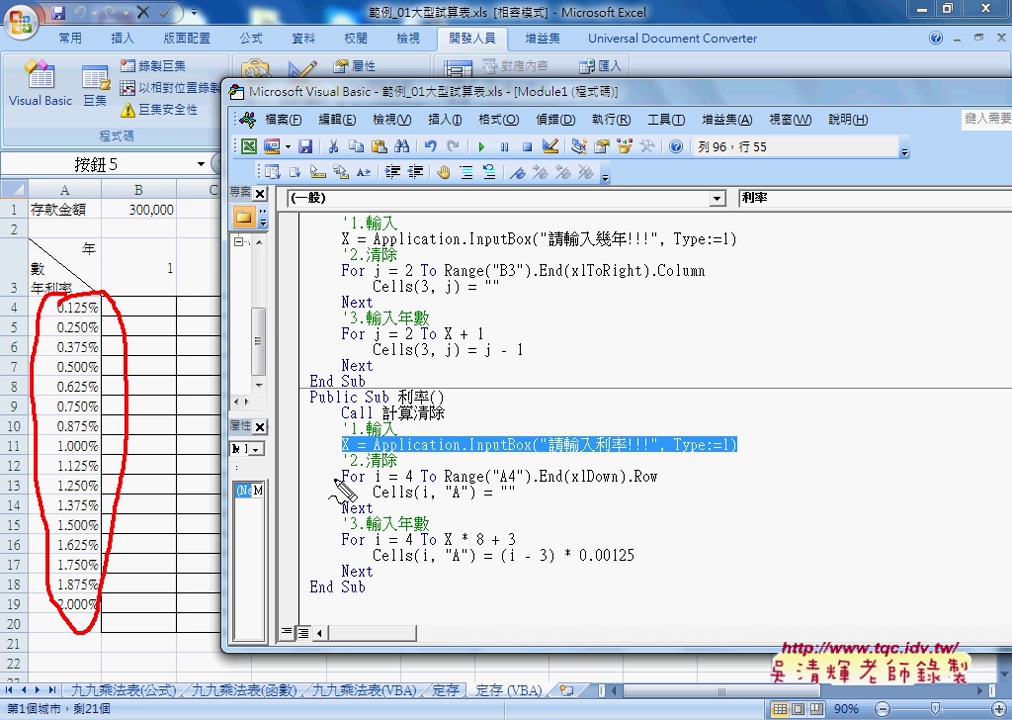
pyautogui.click(378, 489)
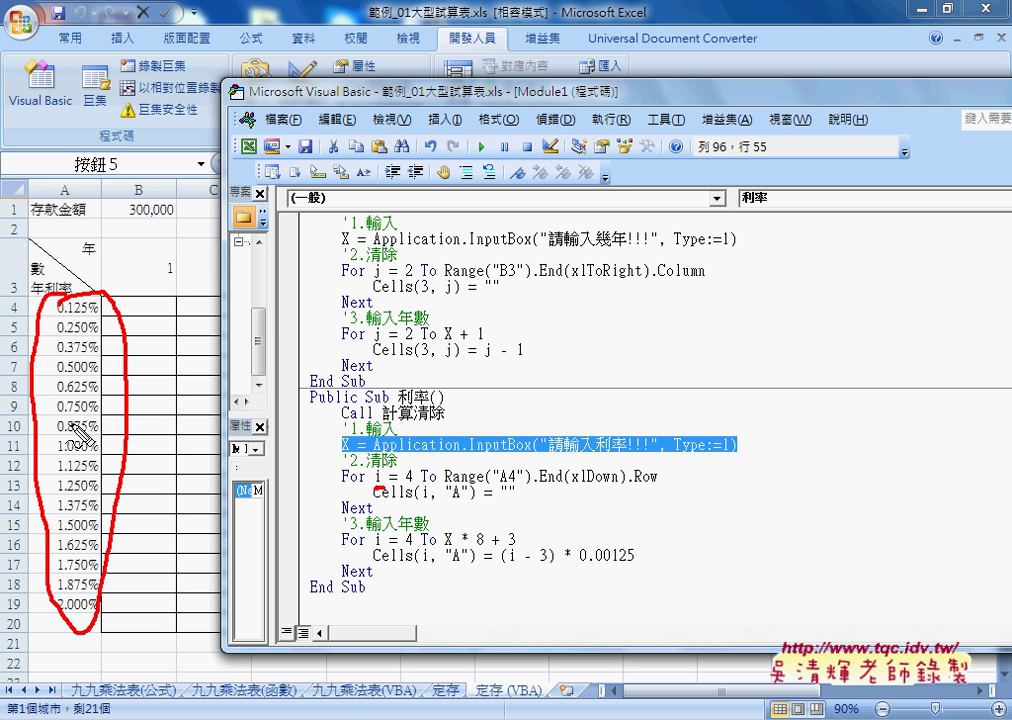
pyautogui.moveTo(408, 487); pyautogui.dragTo(418, 485)
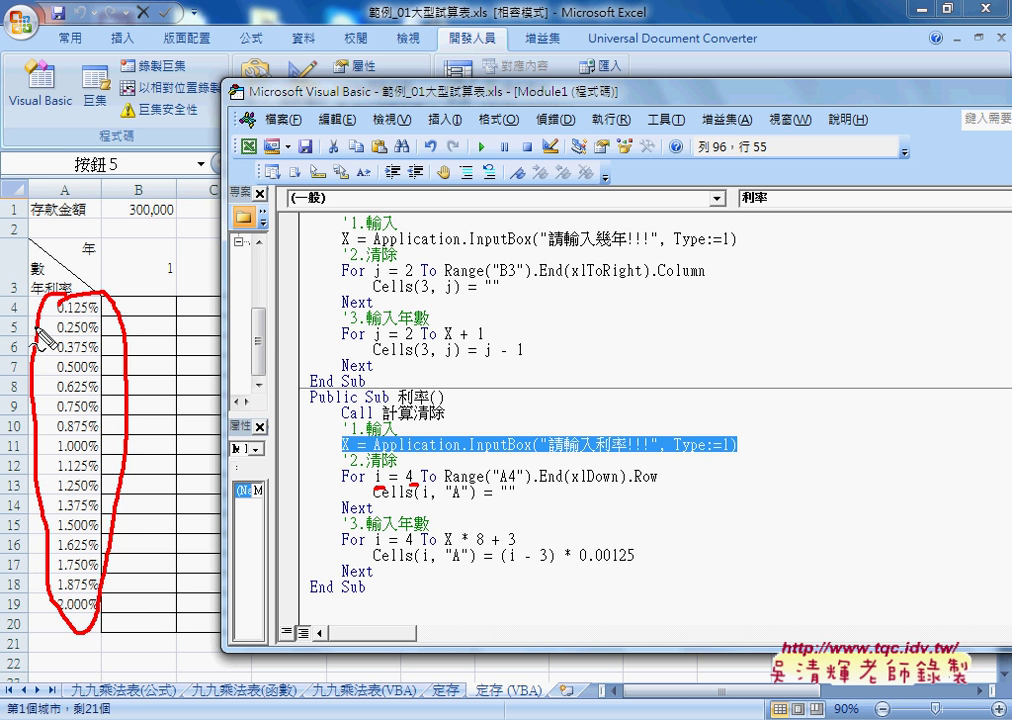
pyautogui.moveTo(22, 298); pyautogui.dragTo(12, 314)
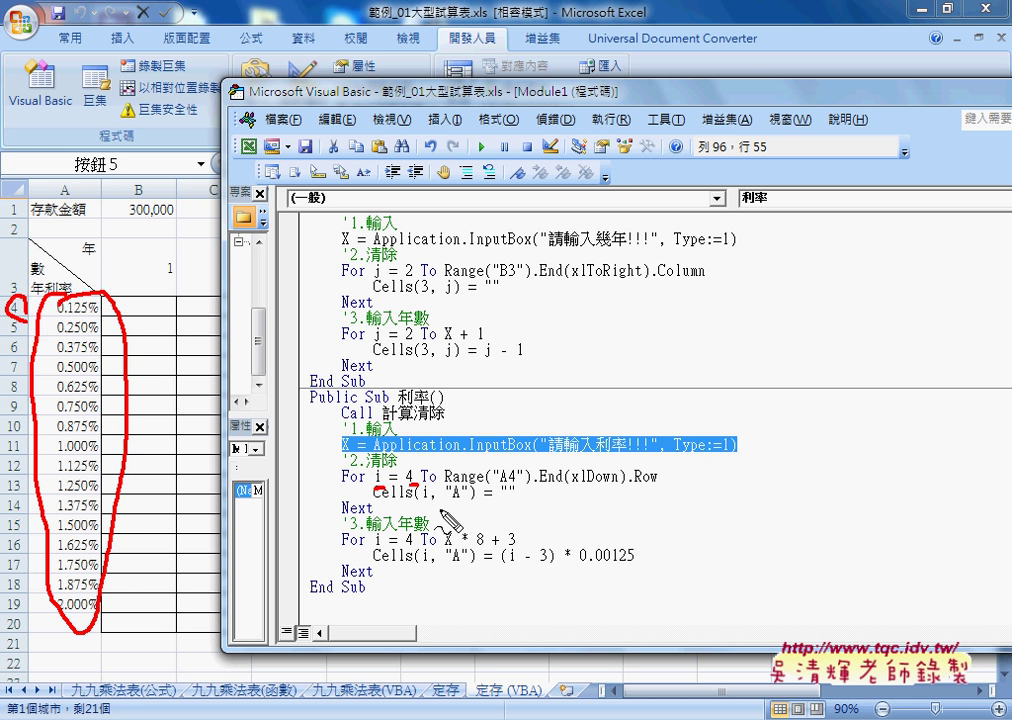
pyautogui.moveTo(472, 488); pyautogui.dragTo(656, 482)
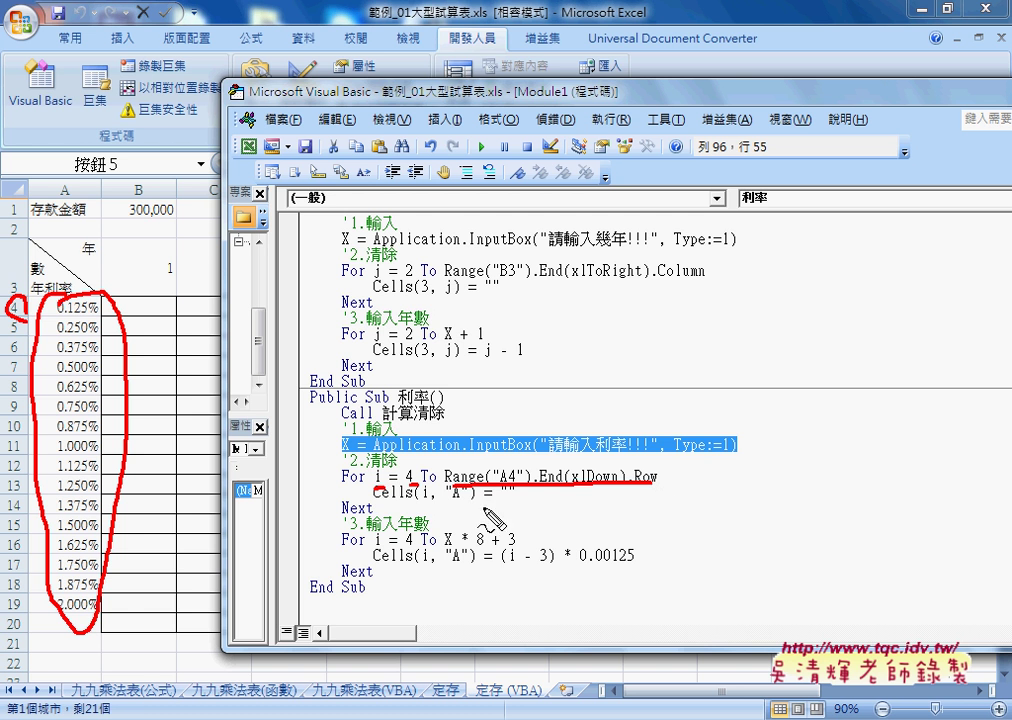
pyautogui.moveTo(382, 501); pyautogui.dragTo(517, 498)
pyautogui.moveTo(92, 342); pyautogui.dragTo(55, 430)
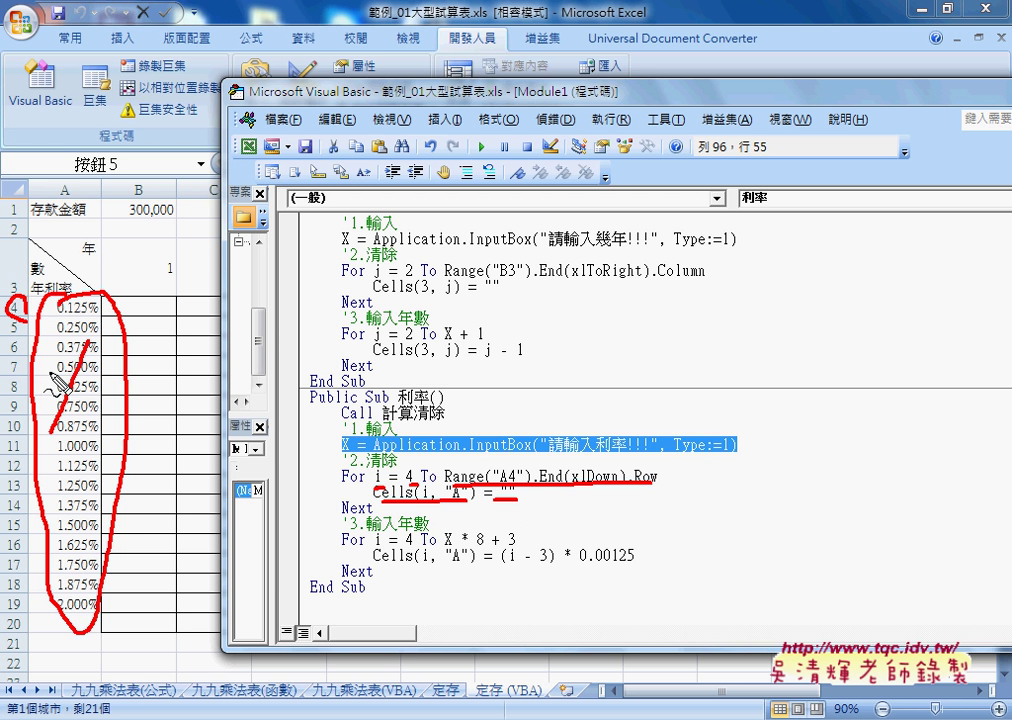
pyautogui.moveTo(48, 358); pyautogui.dragTo(84, 424)
pyautogui.moveTo(334, 514); pyautogui.dragTo(385, 513)
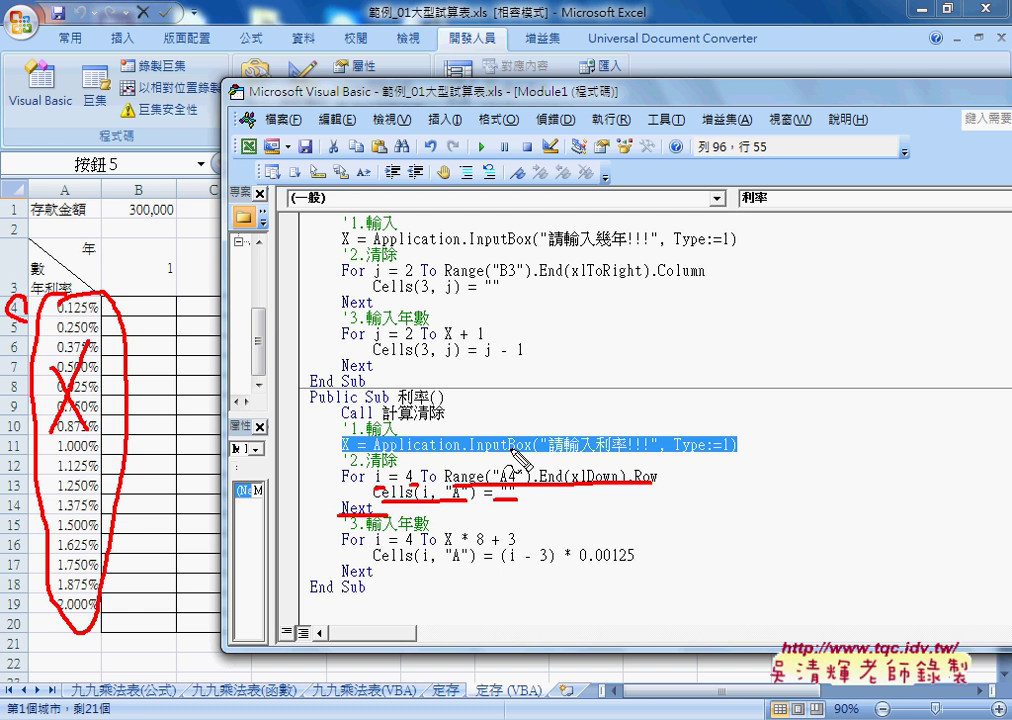
pyautogui.moveTo(742, 433); pyautogui.dragTo(769, 428)
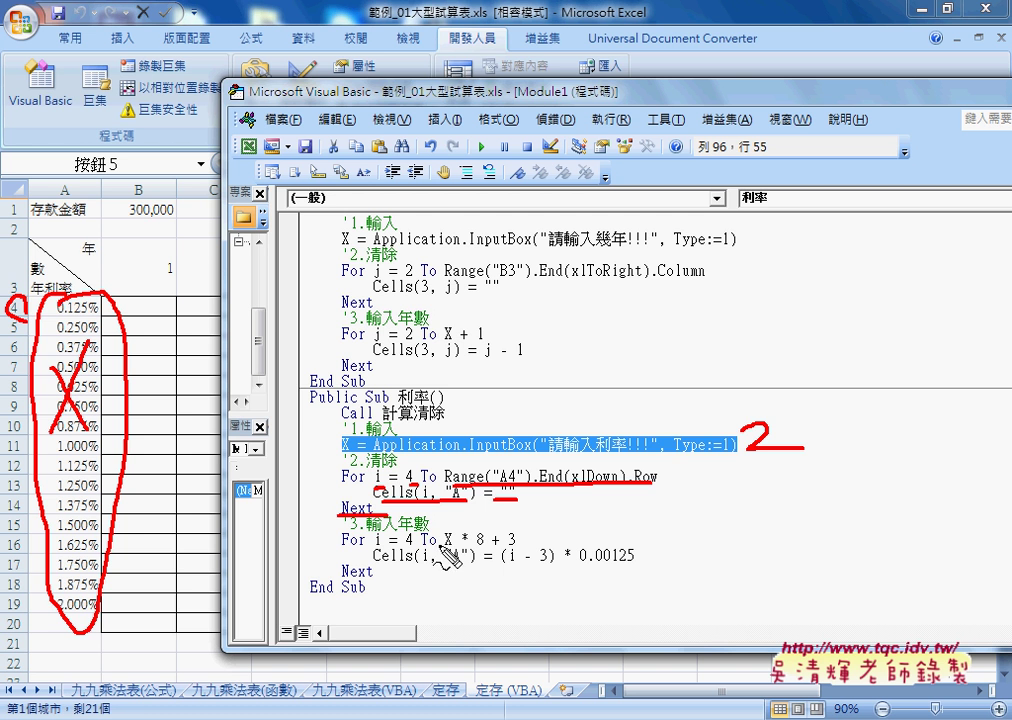
pyautogui.moveTo(352, 433); pyautogui.dragTo(341, 432)
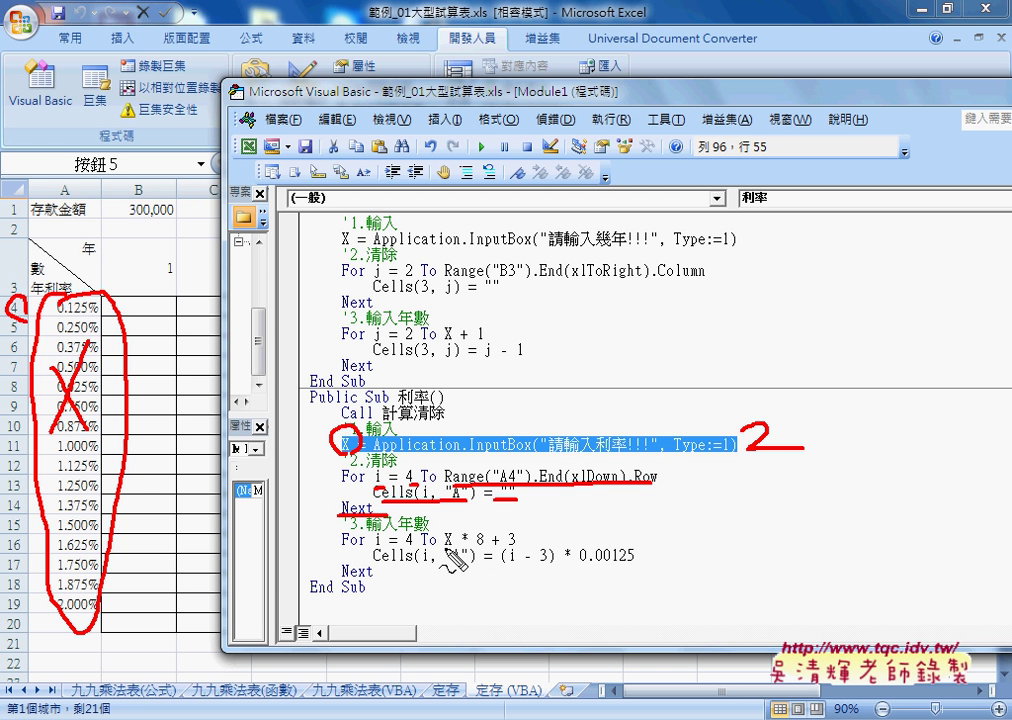
pyautogui.moveTo(443, 549); pyautogui.dragTo(456, 548)
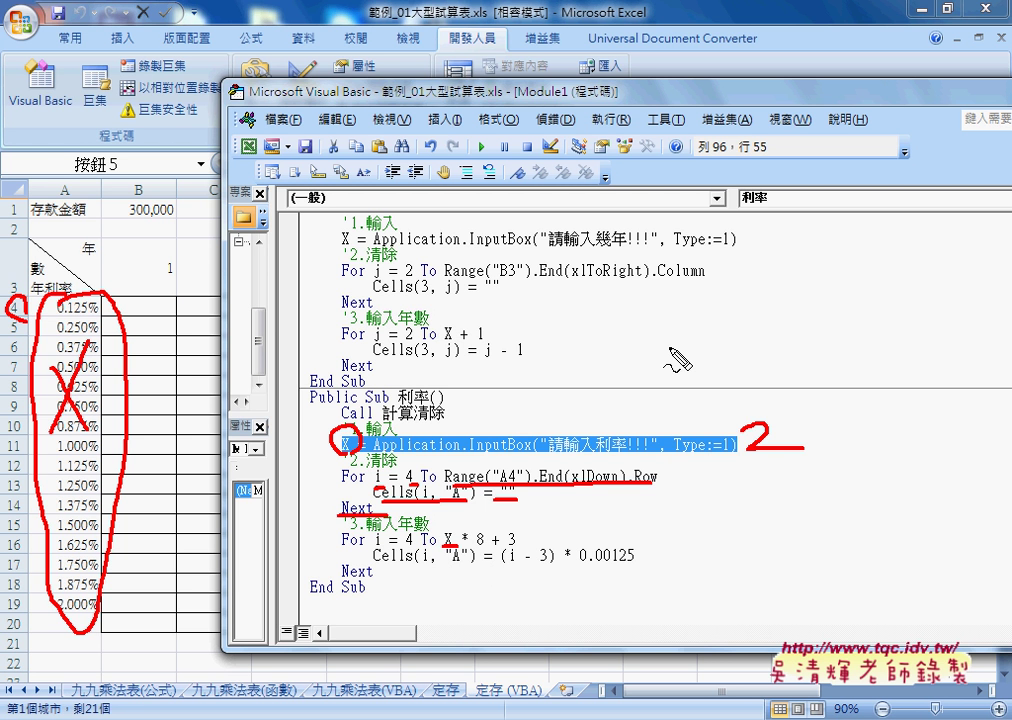
pyautogui.moveTo(670, 345)
pyautogui.mouseDown()
pyautogui.moveTo(660, 368)
pyautogui.moveTo(672, 346)
pyautogui.moveTo(701, 376)
pyautogui.moveTo(776, 373)
pyautogui.mouseUp()
pyautogui.moveTo(780, 338)
pyautogui.mouseDown()
pyautogui.moveTo(796, 336)
pyautogui.moveTo(830, 380)
pyautogui.mouseUp()
pyautogui.moveTo(836, 338); pyautogui.dragTo(808, 378)
pyautogui.moveTo(878, 343)
pyautogui.mouseDown()
pyautogui.moveTo(860, 378)
pyautogui.moveTo(872, 343)
pyautogui.moveTo(912, 367)
pyautogui.moveTo(925, 347)
pyautogui.moveTo(936, 388)
pyautogui.mouseUp()
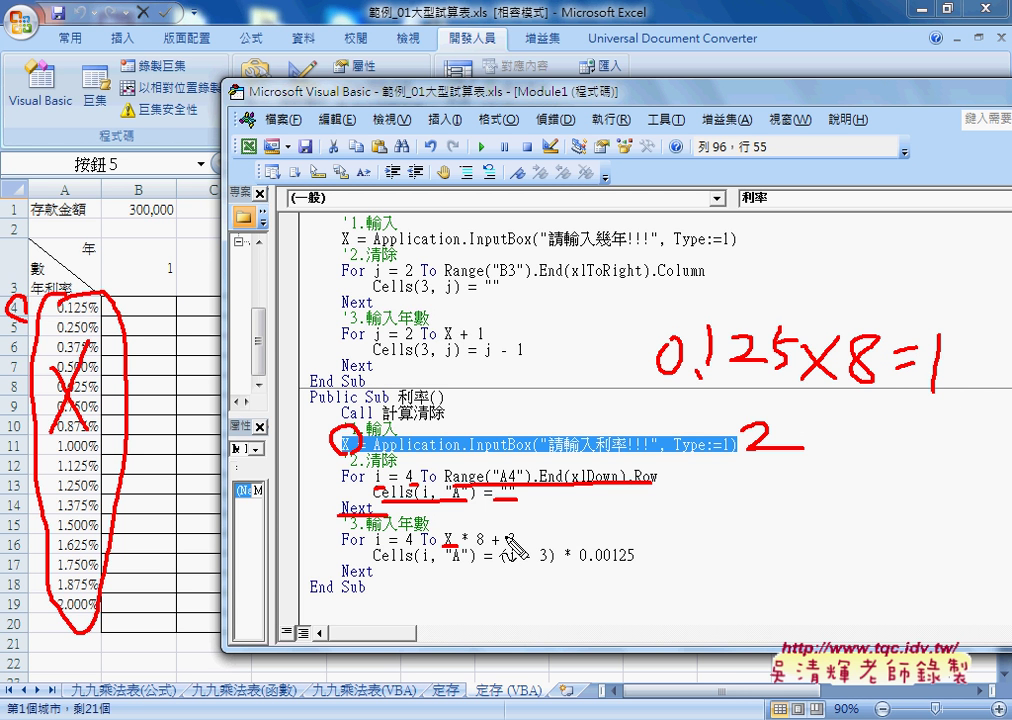
pyautogui.moveTo(475, 548); pyautogui.dragTo(489, 547)
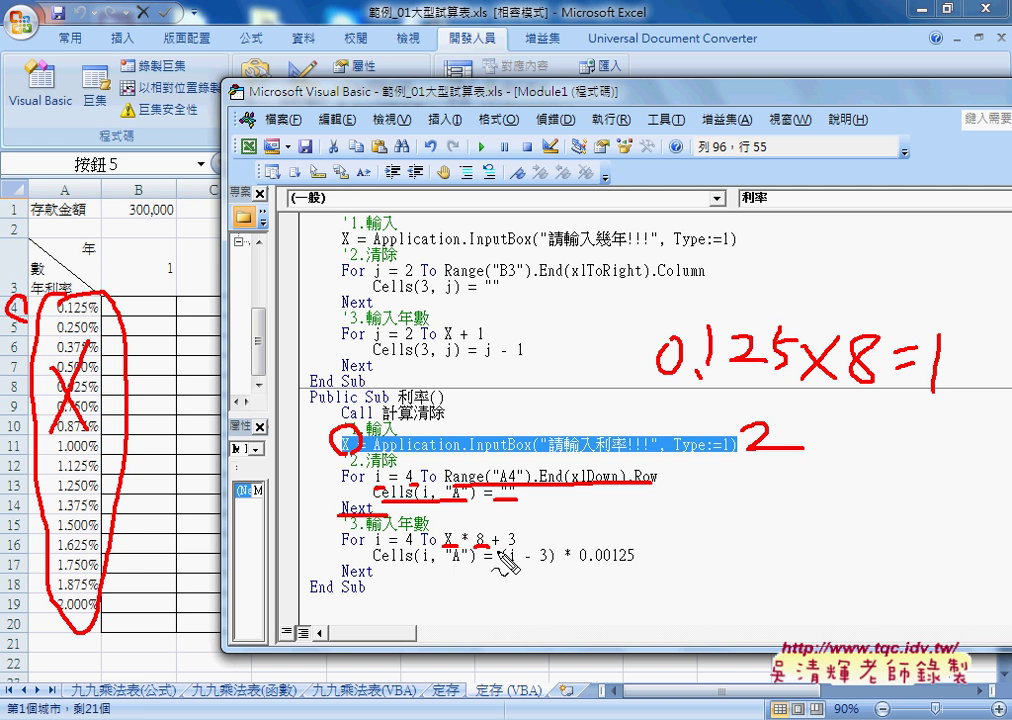
pyautogui.moveTo(498, 548); pyautogui.dragTo(522, 548)
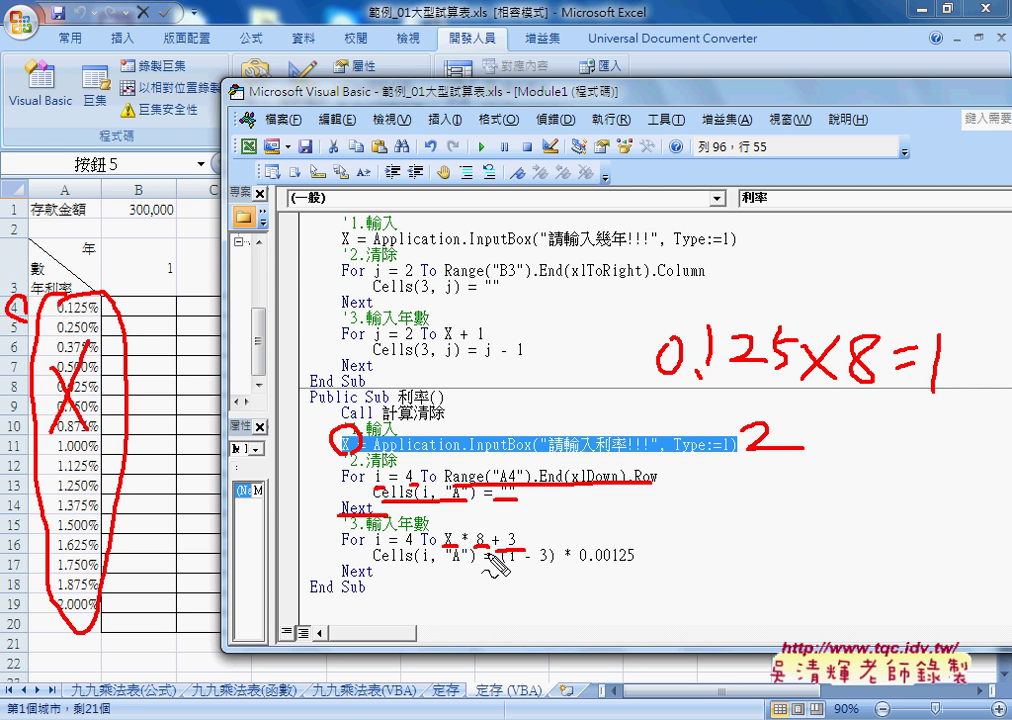
pyautogui.moveTo(505, 522); pyautogui.dragTo(486, 548)
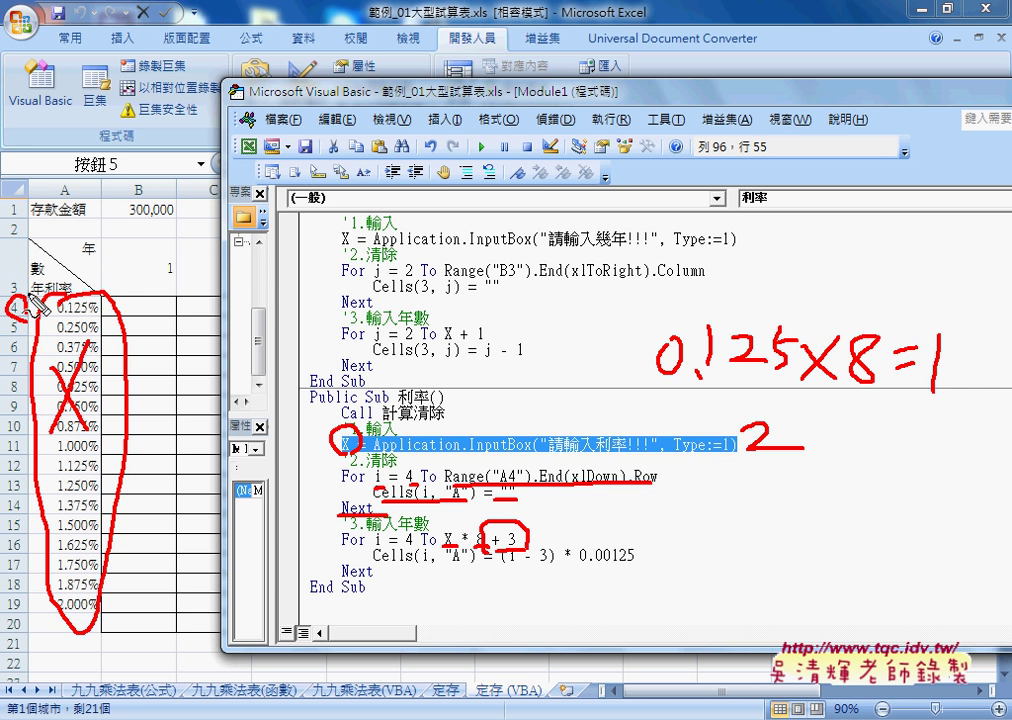
pyautogui.moveTo(18, 292); pyautogui.dragTo(155, 290)
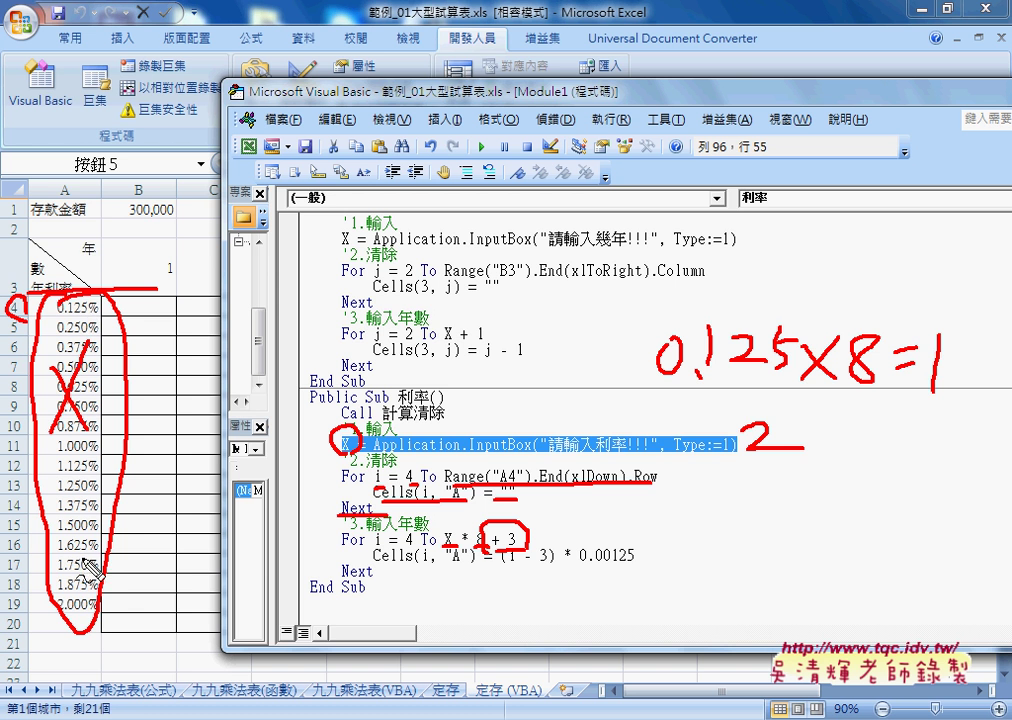
pyautogui.moveTo(22, 225); pyautogui.dragTo(60, 240)
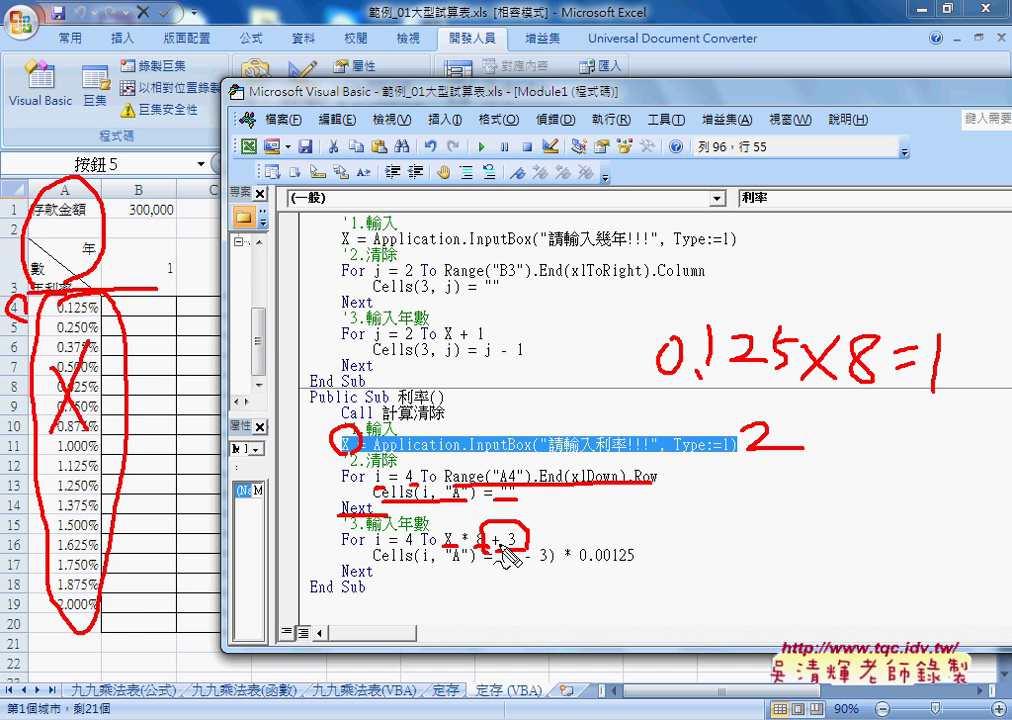
# - Explain the 利率 loop's start row 4 and its (i - 3) * 0.00125 rate formula
pyautogui.press('Escape')
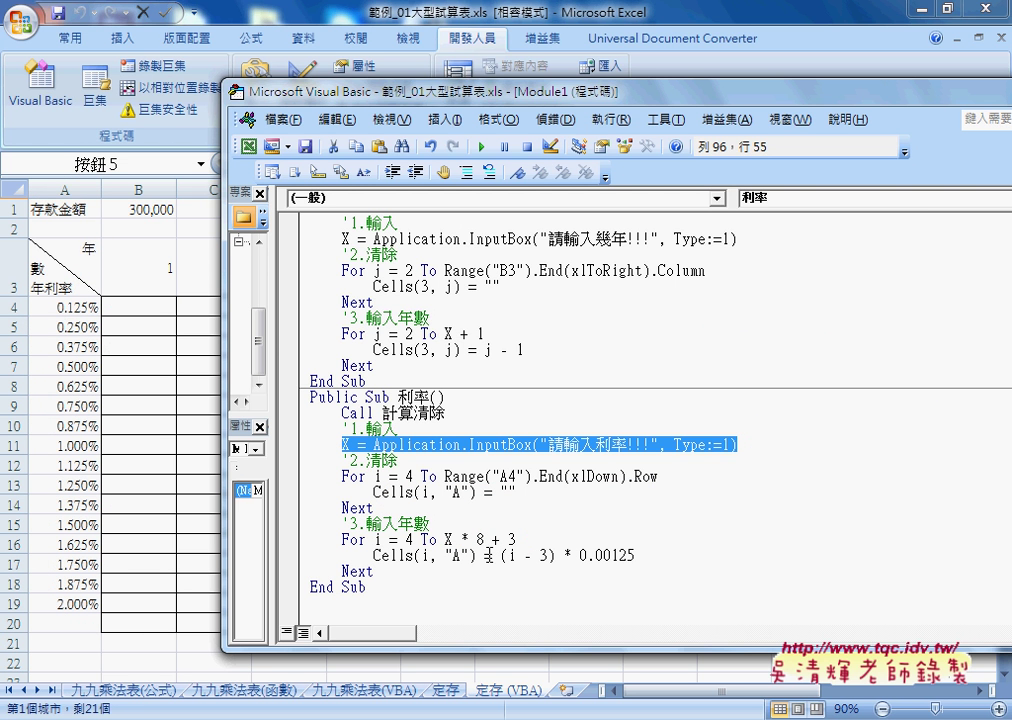
pyautogui.moveTo(500, 555); pyautogui.dragTo(555, 555)
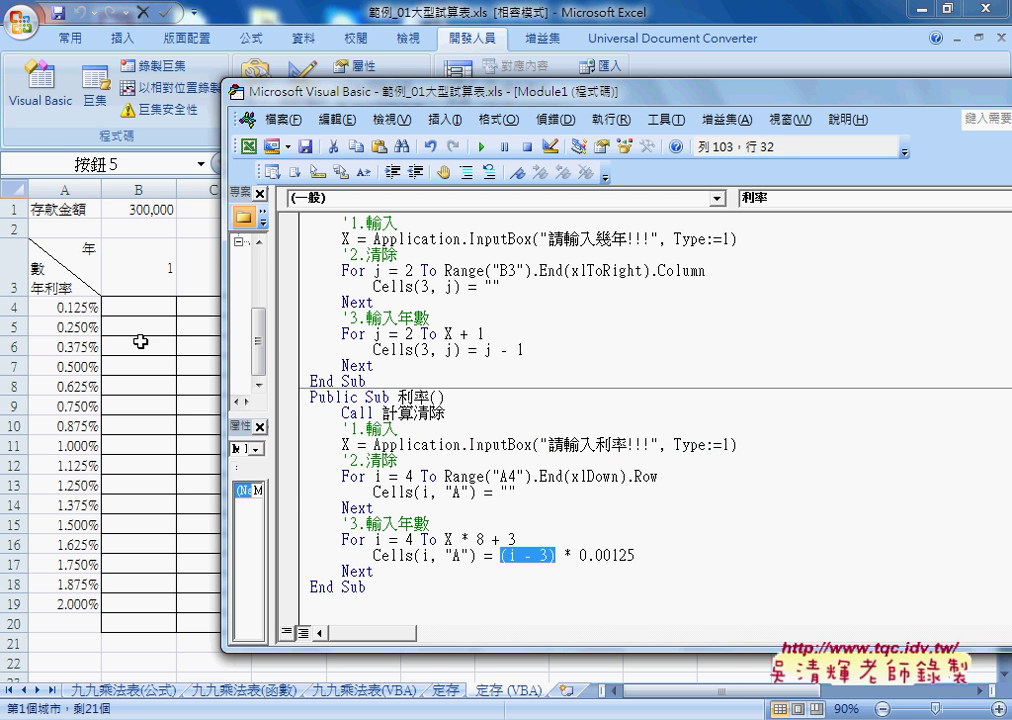
pyautogui.doubleClick(410, 539)
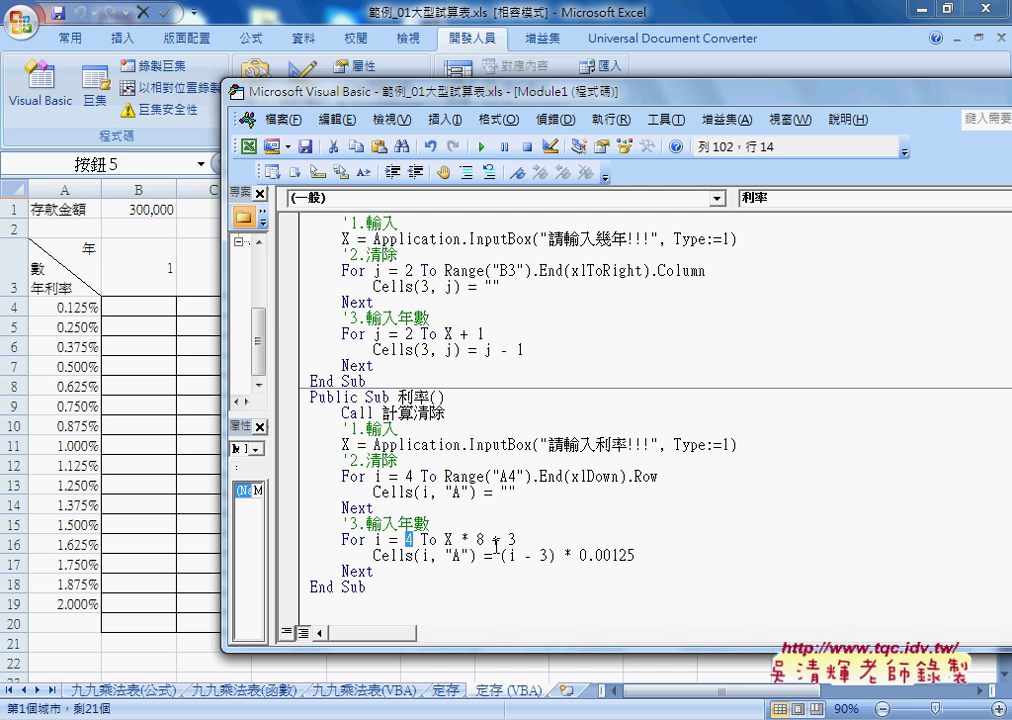
pyautogui.moveTo(547, 555); pyautogui.dragTo(508, 555)
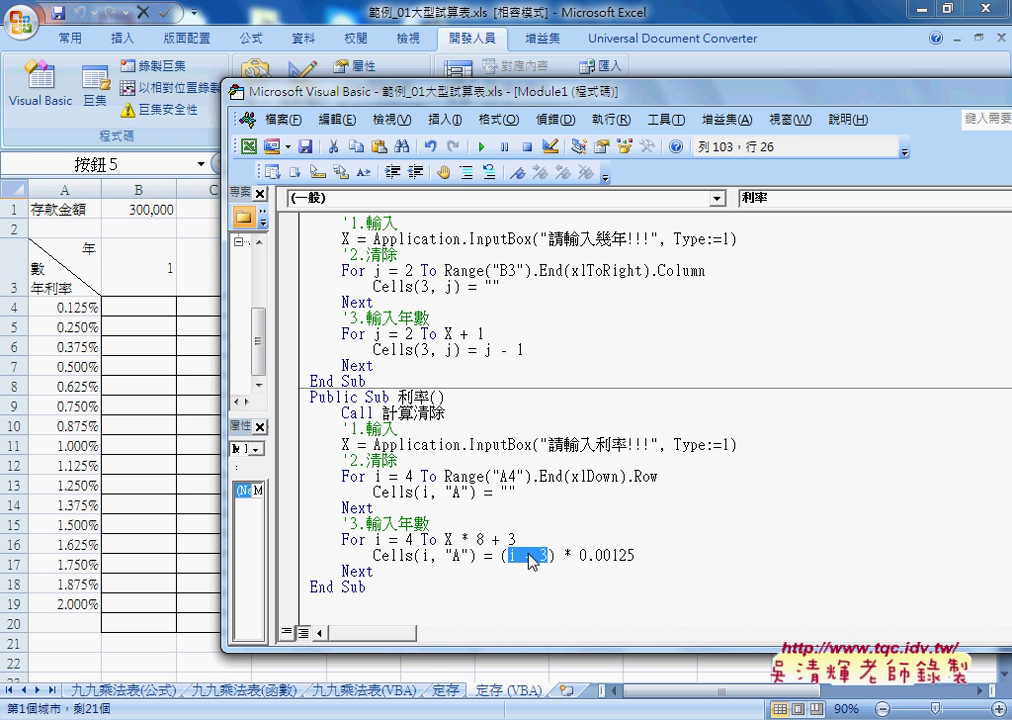
pyautogui.moveTo(579, 554); pyautogui.dragTo(634, 554)
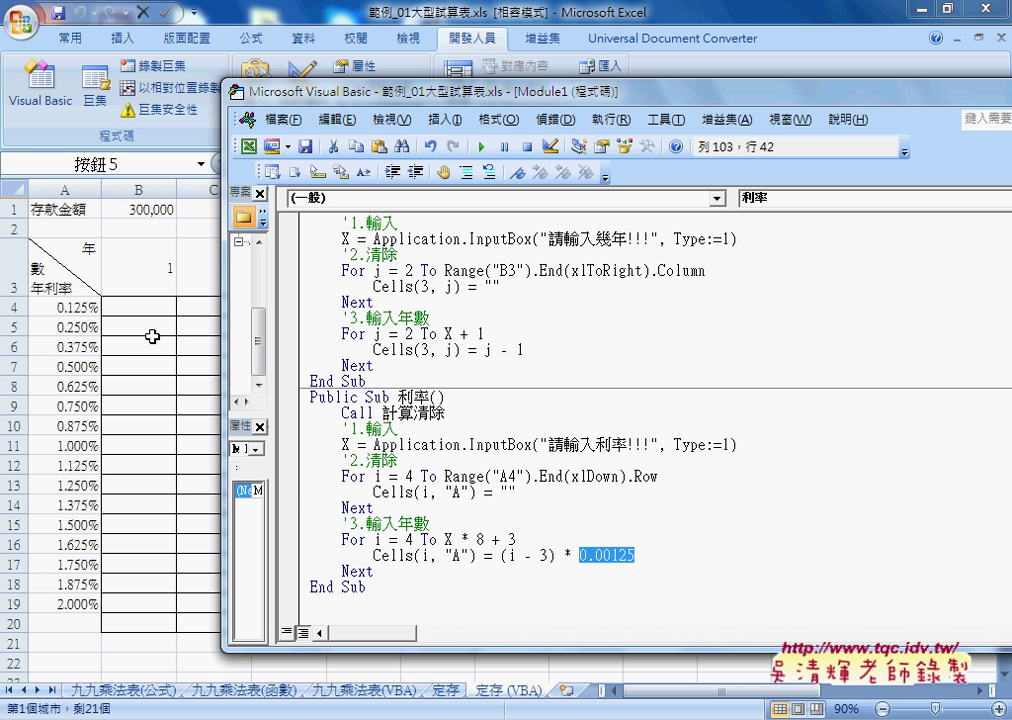
pyautogui.click(632, 565)
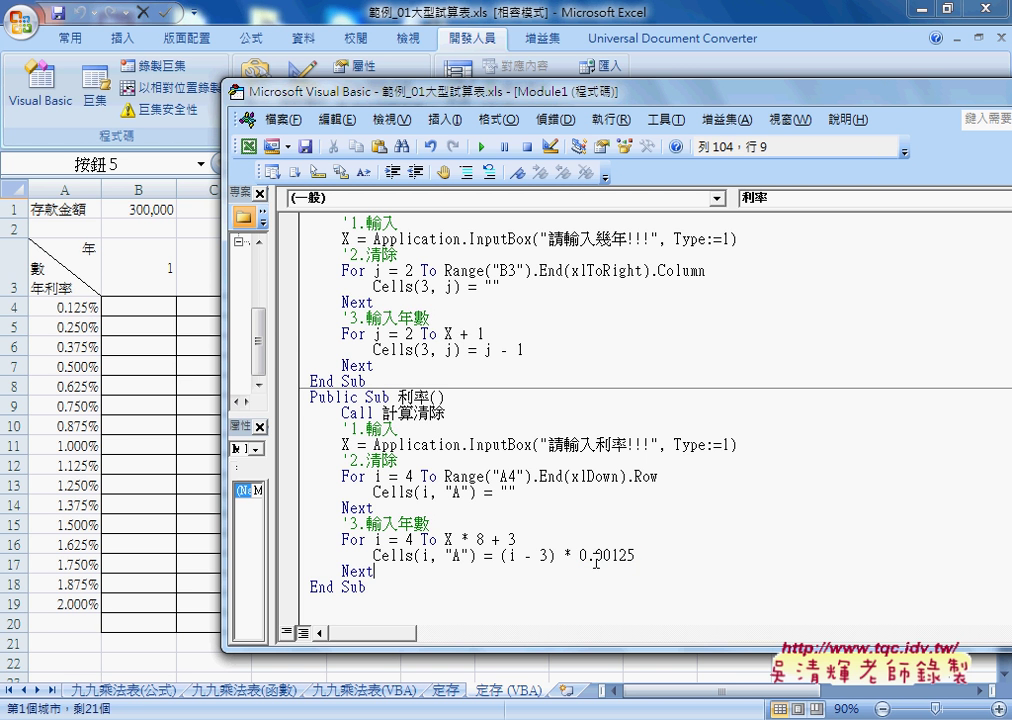
pyautogui.moveTo(634, 555); pyautogui.dragTo(501, 555)
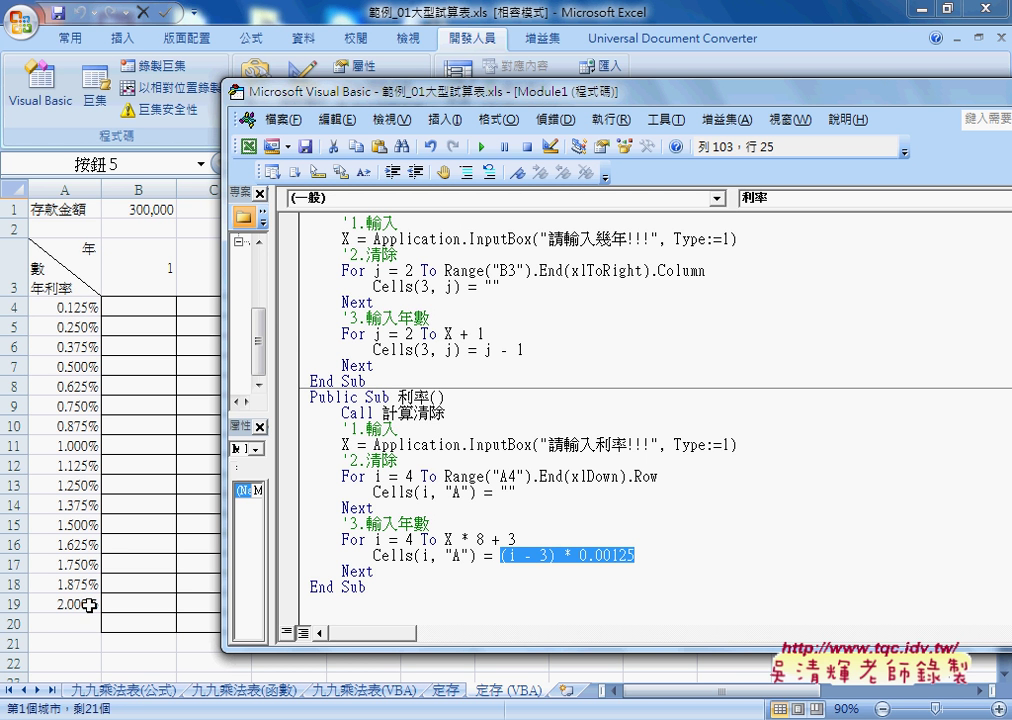
pyautogui.click(440, 523)
# - Rerun the 利率 macro with 3, extending the rate column down to 3.000%
pyautogui.click(482, 150)
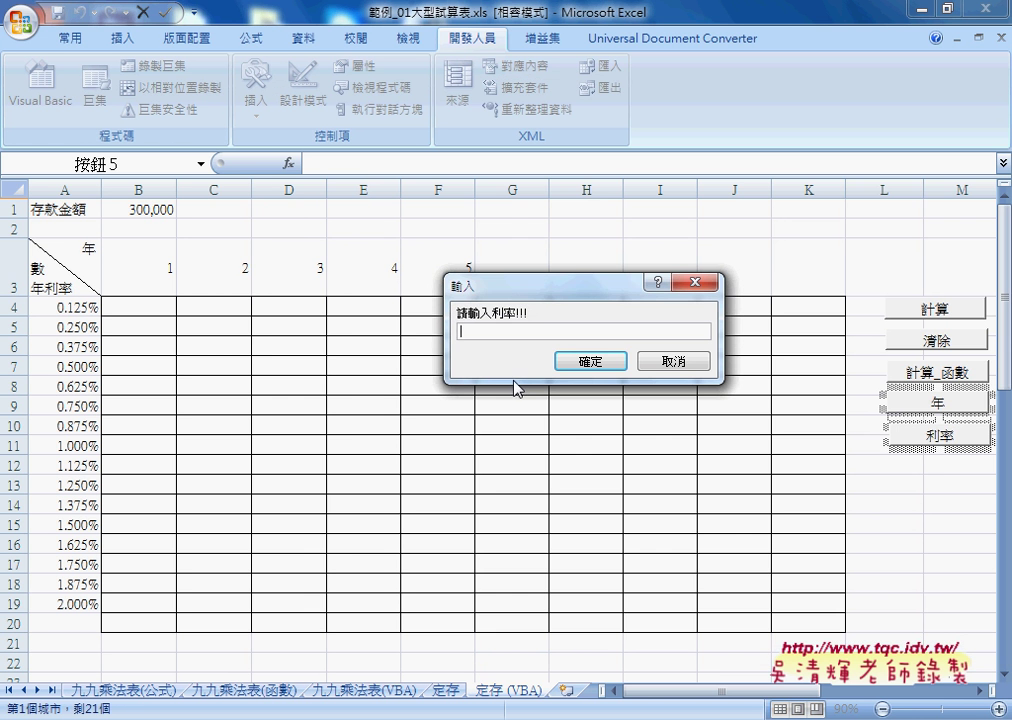
pyautogui.write('3')
pyautogui.press('Return')
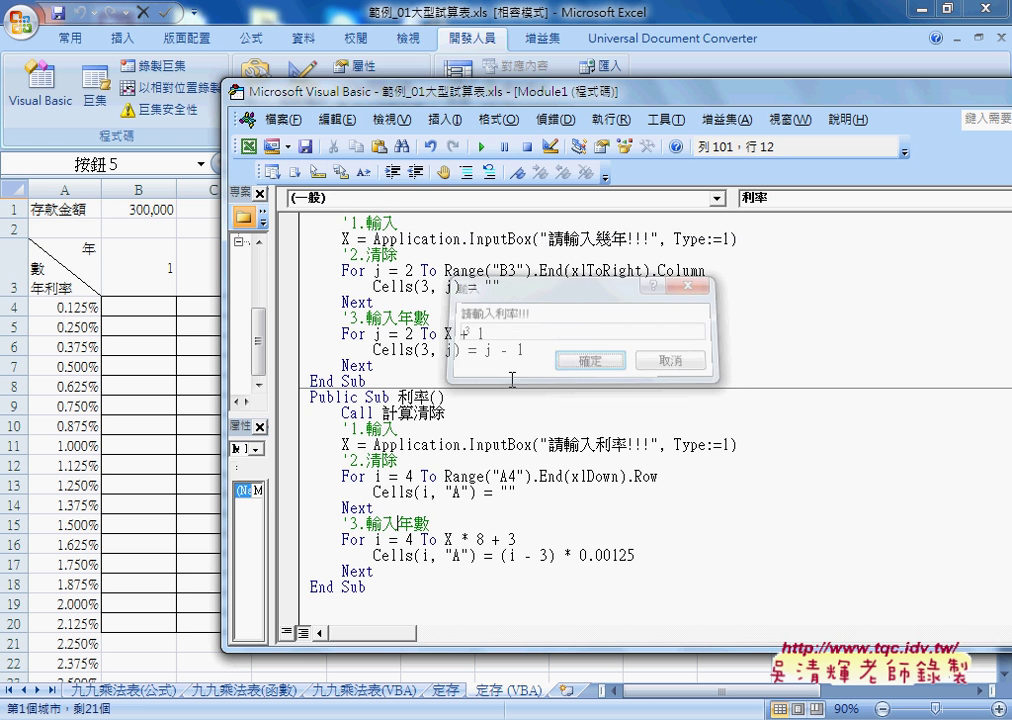
pyautogui.click(73, 479)
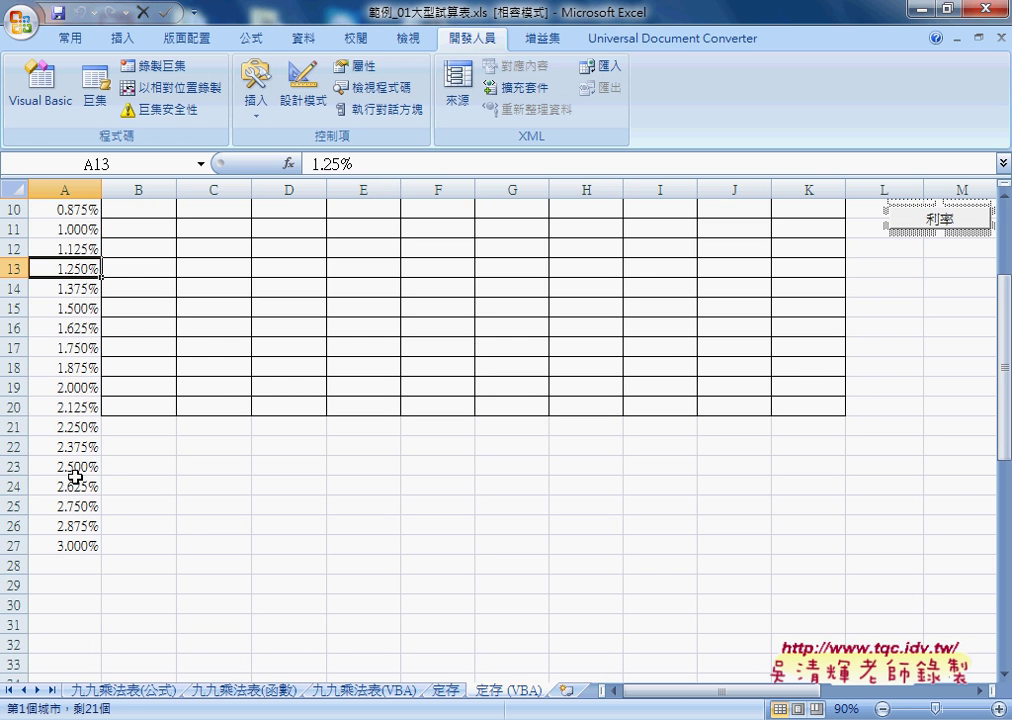
pyautogui.scroll(3, 75, 478)
# - Compute year 1–5 balances for a 500,000 deposit and select the empty G4:K20 cells
pyautogui.click(937, 307)
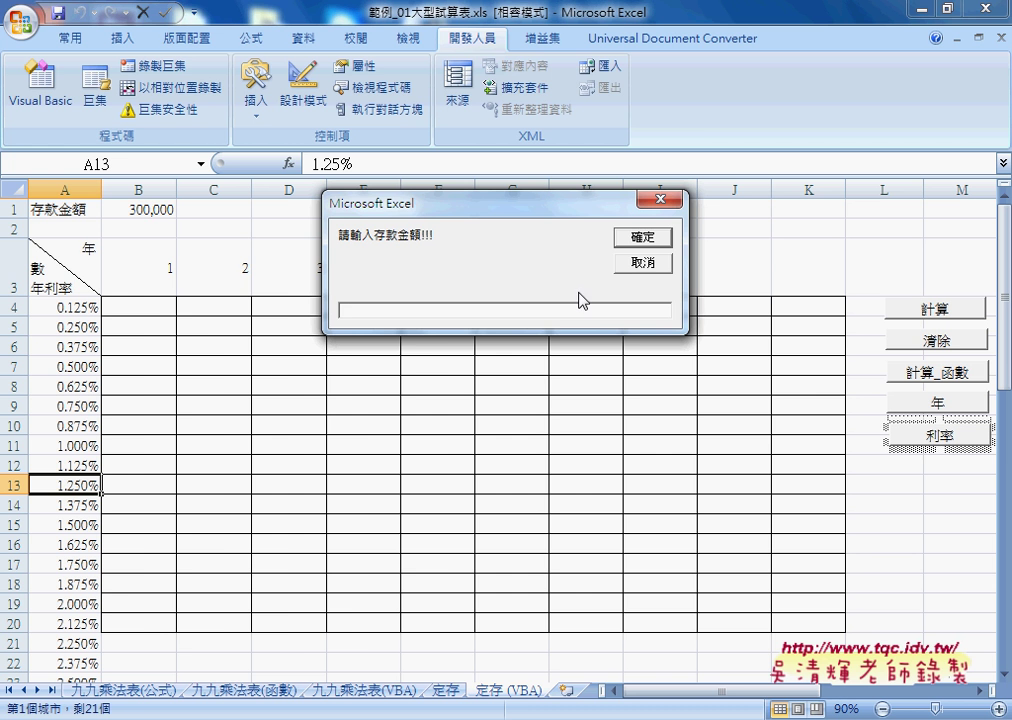
pyautogui.write('500,000')
pyautogui.press('Return')
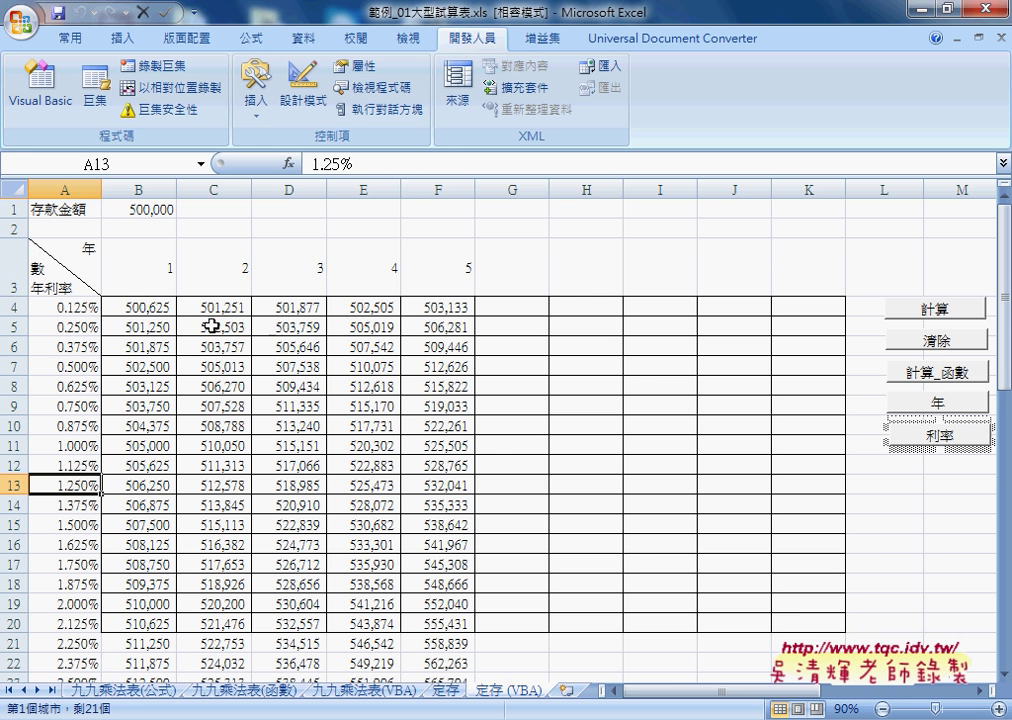
pyautogui.moveTo(520, 310)
pyautogui.mouseDown()
pyautogui.moveTo(644, 614)
pyautogui.moveTo(800, 625)
pyautogui.mouseUp()
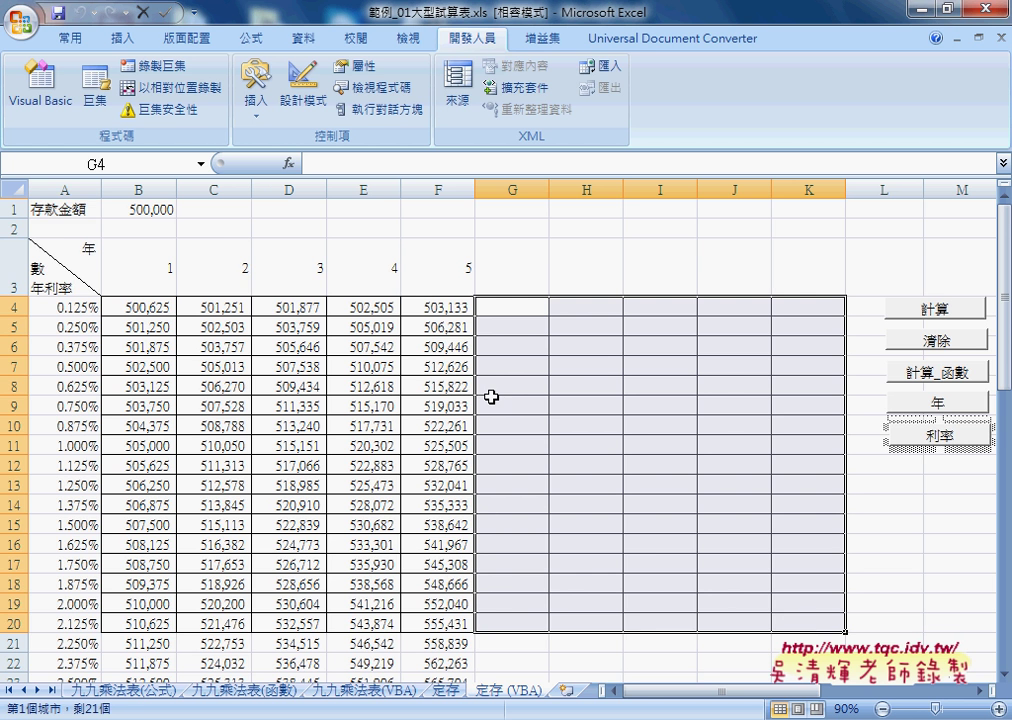
pyautogui.scroll(-1, 489, 398)
pyautogui.scroll(1, 489, 398)
pyautogui.click(393, 719)
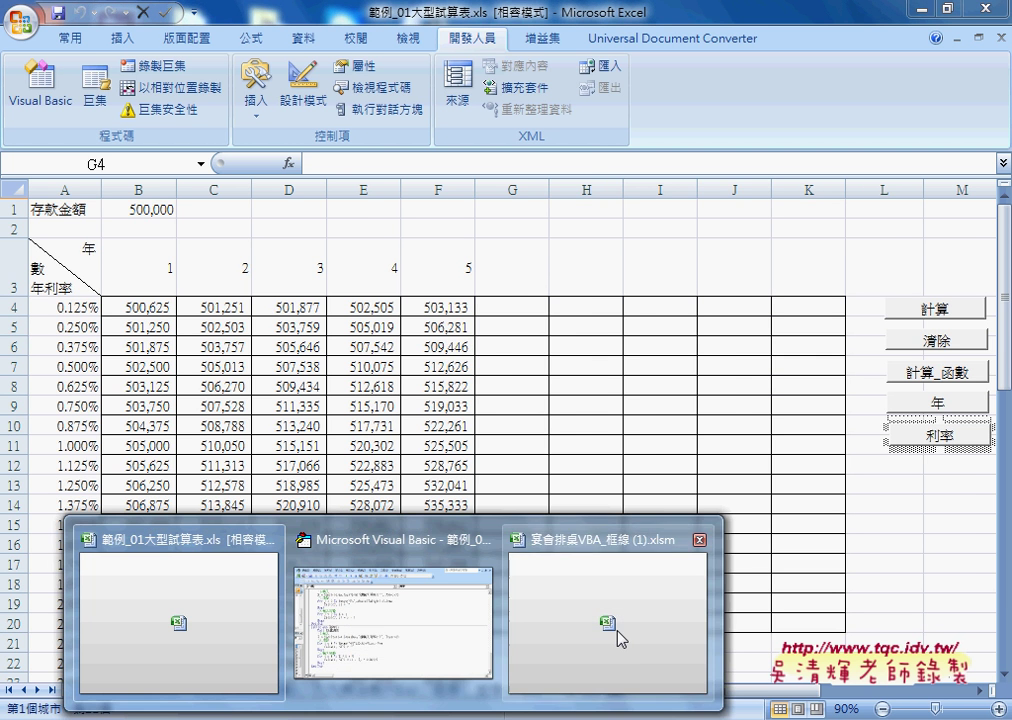
# - In 宴會排桌VBA_框線, add thick red borders to the seating table, then clear them
pyautogui.click(620, 638)
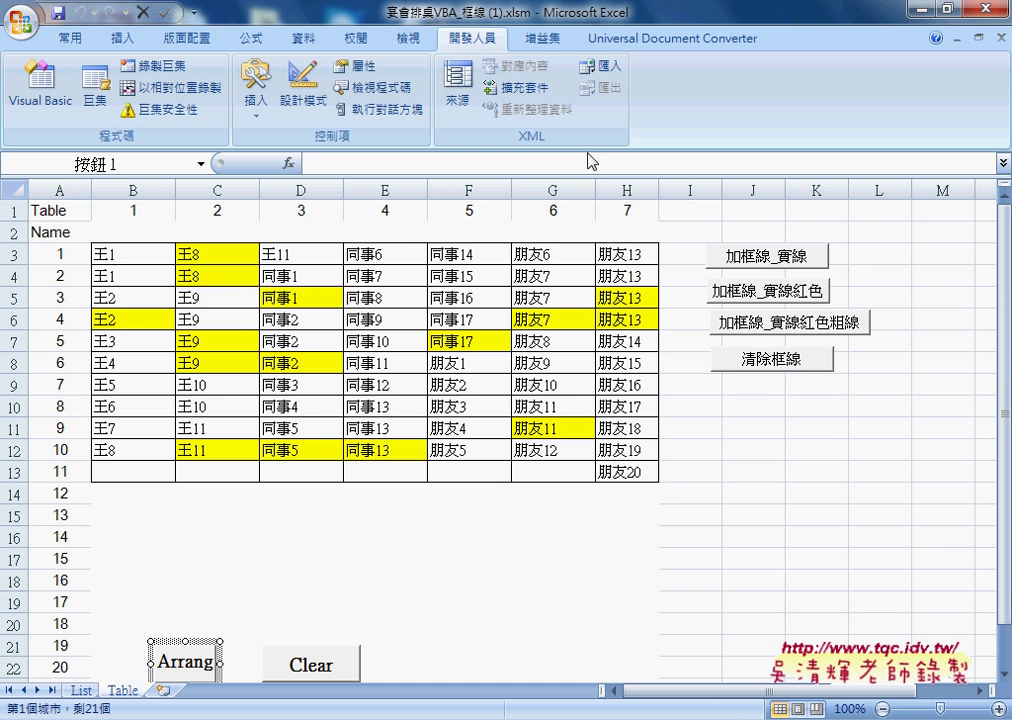
pyautogui.click(762, 330)
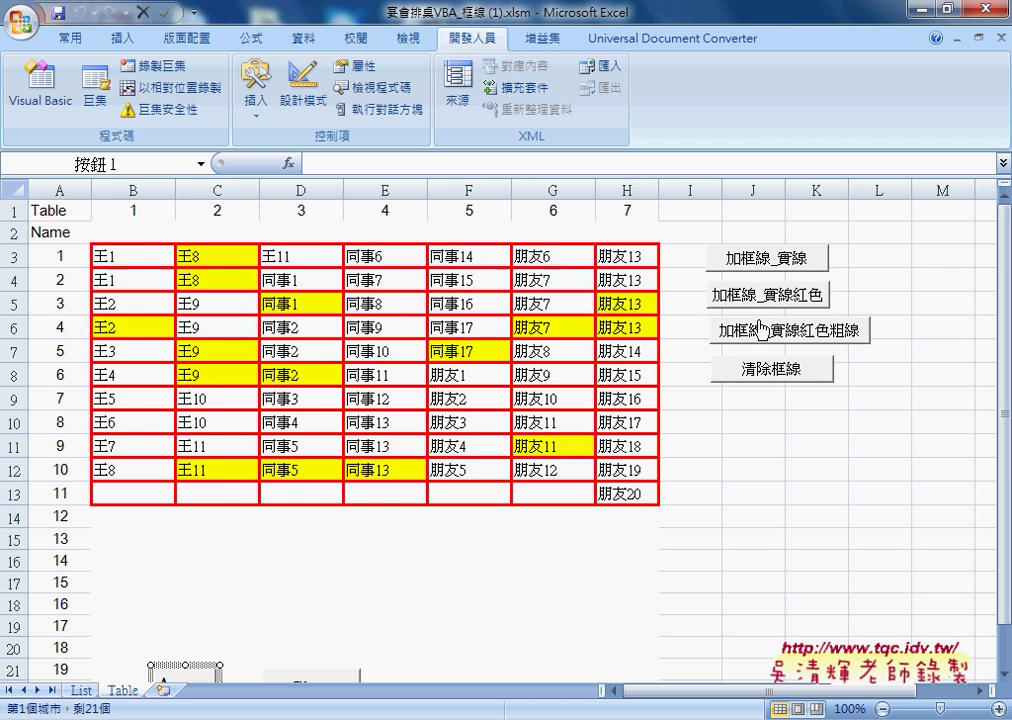
pyautogui.click(757, 366)
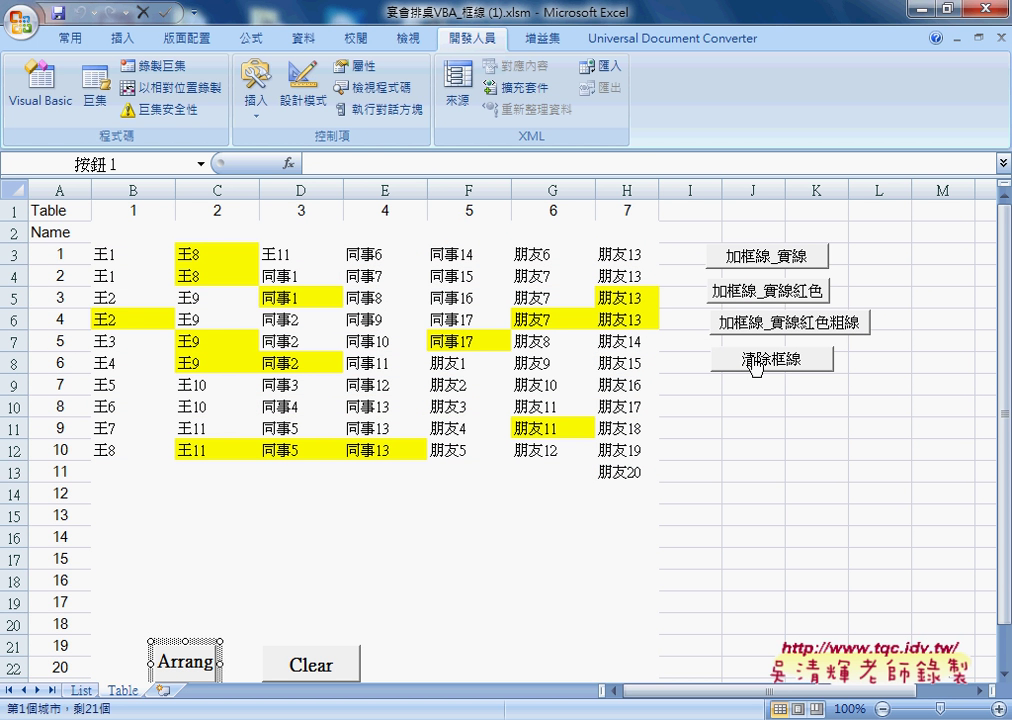